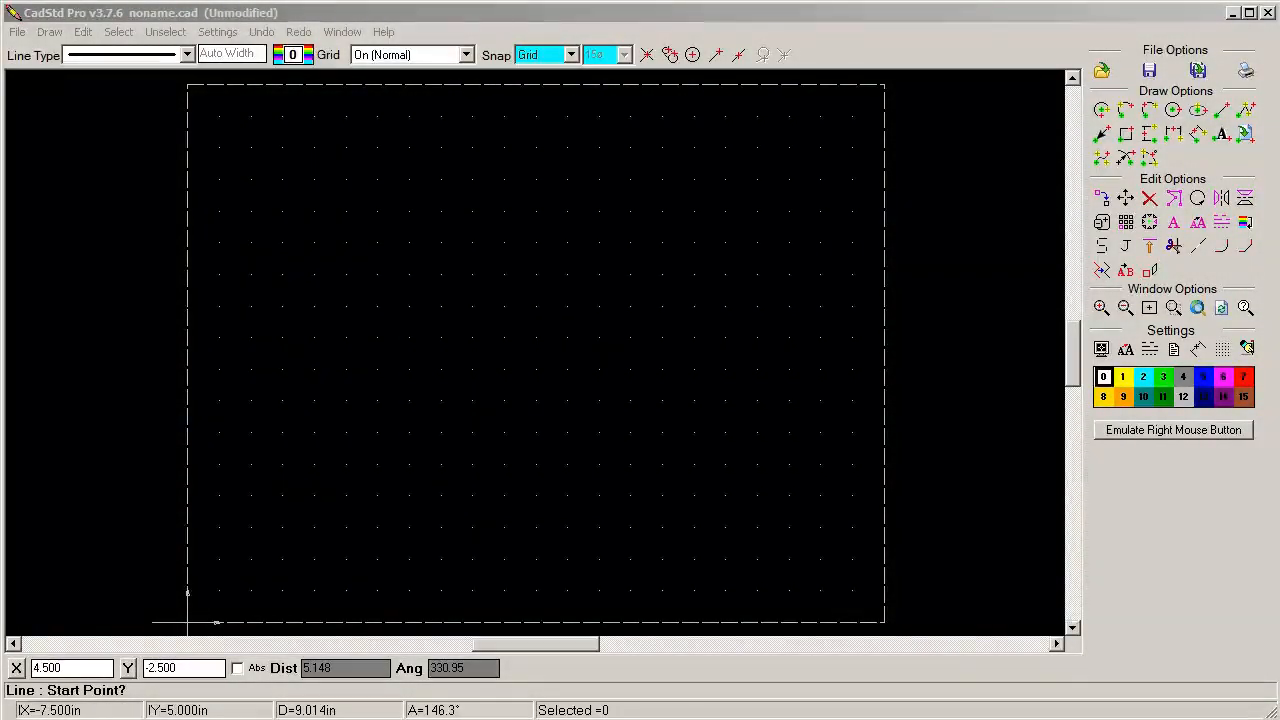
Apply the paper settings with size A (8.5"x11"), landscape orientation, scale 1:1 and zero offset
click(314, 14)
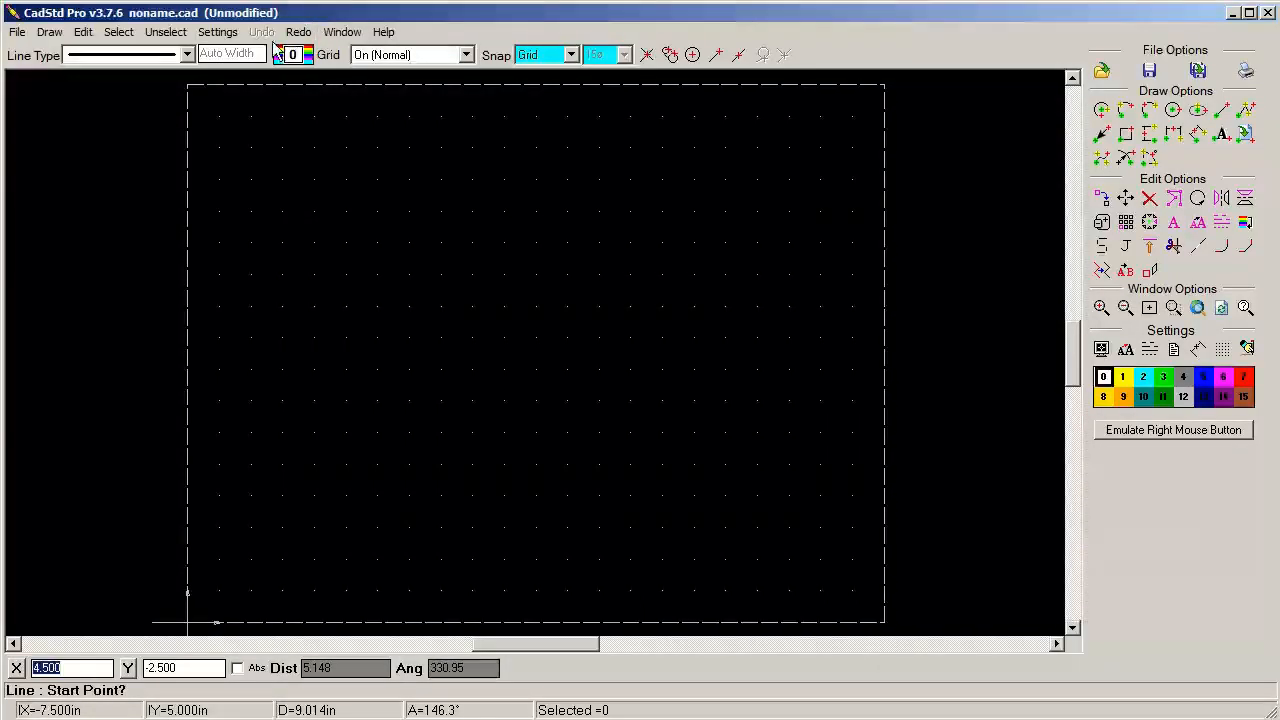
click(217, 32)
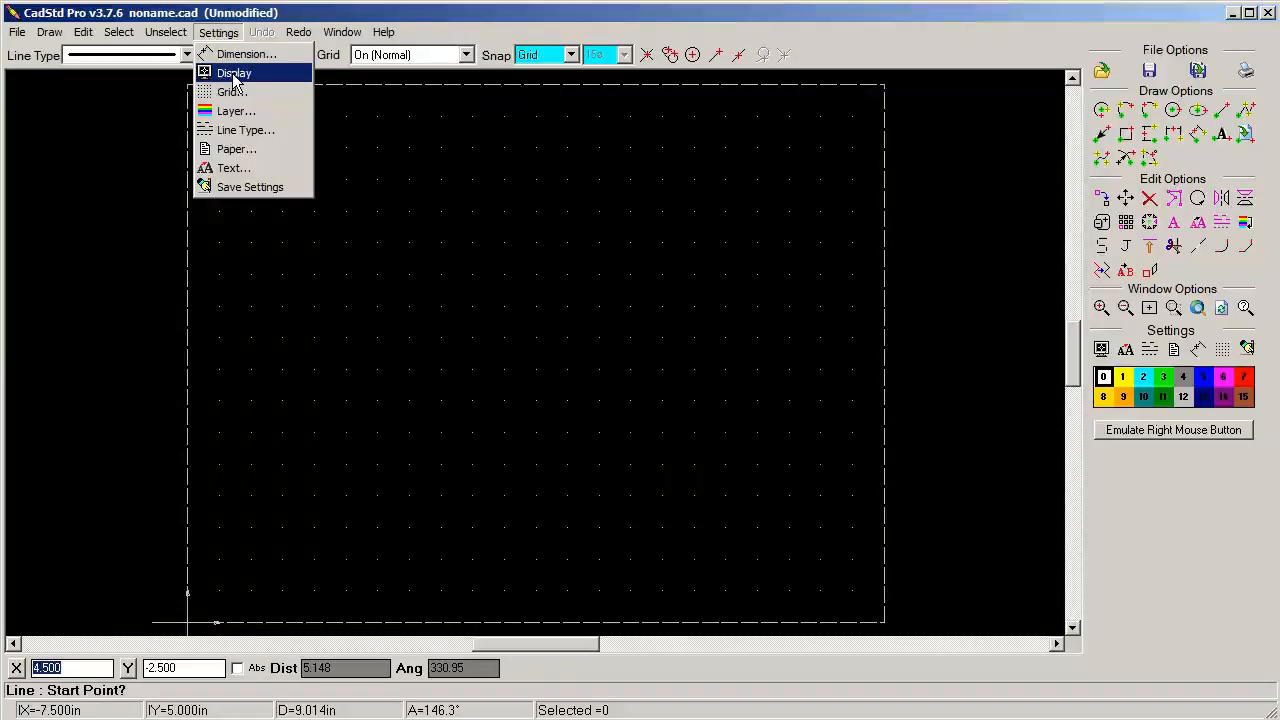
click(238, 149)
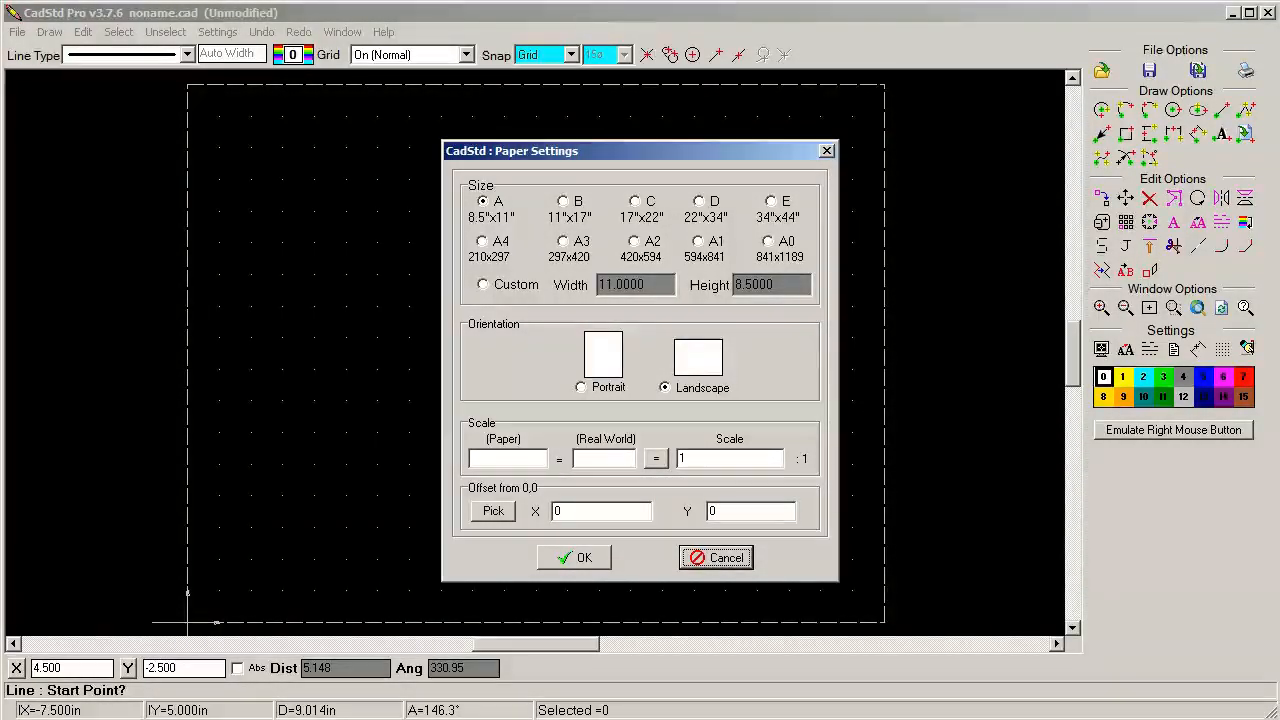
click(574, 558)
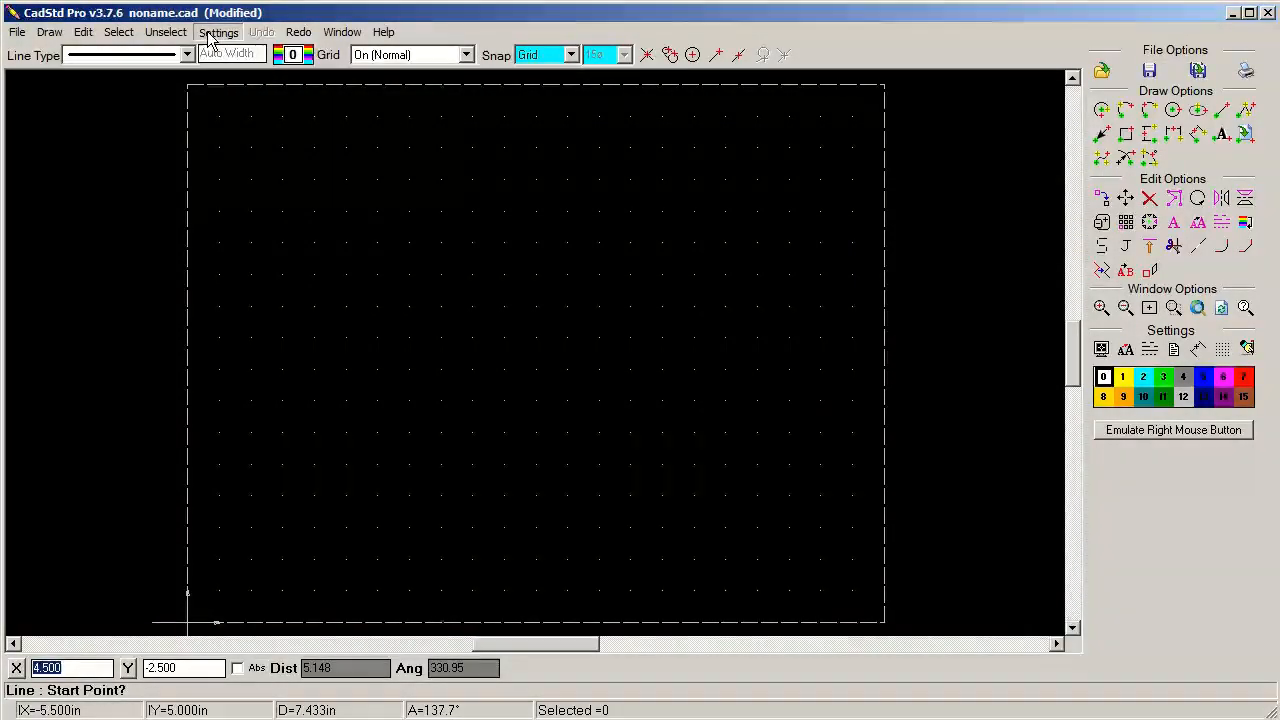
Keep the dimension unit type as decimal inches and set the general dimension accuracy to 4 digits
click(212, 33)
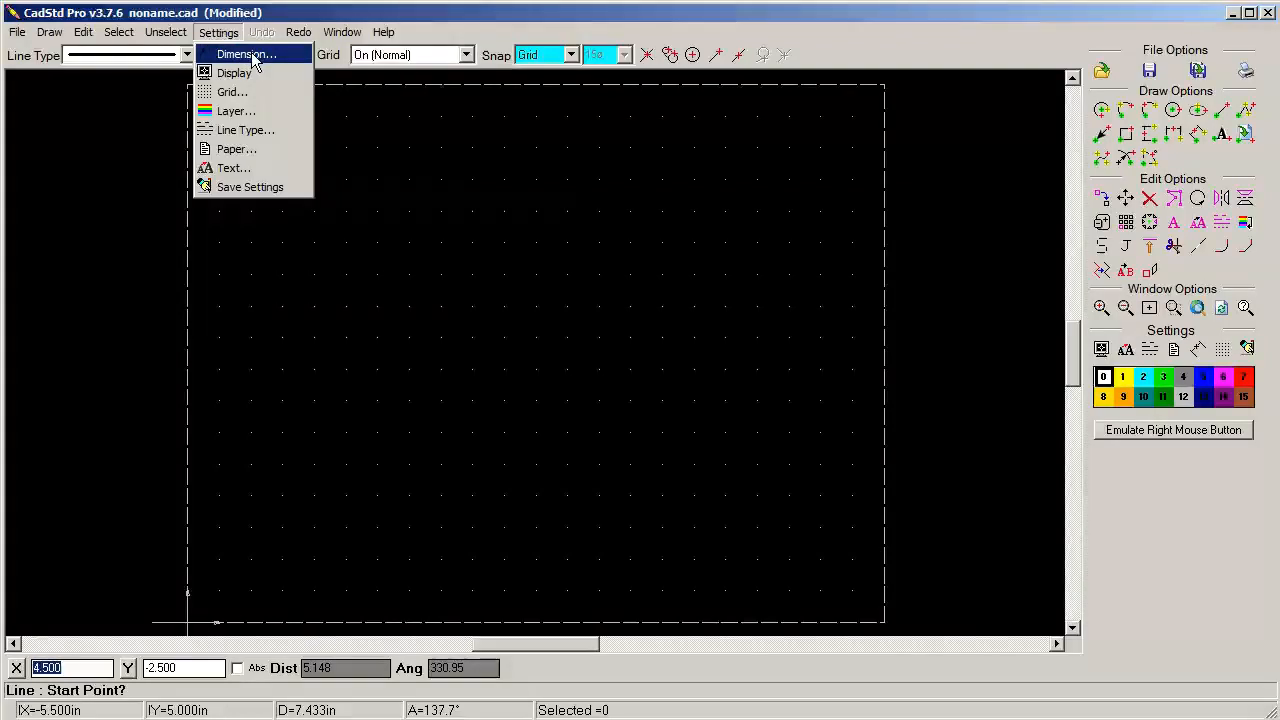
click(246, 54)
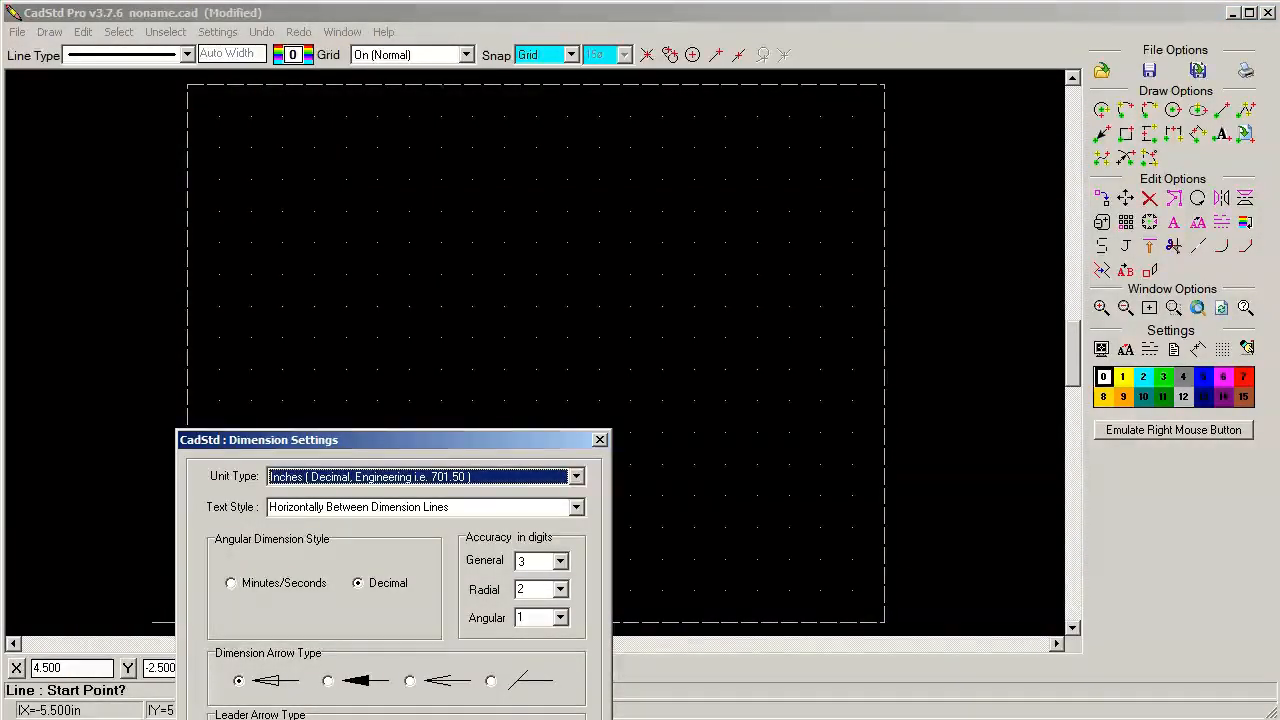
click(576, 477)
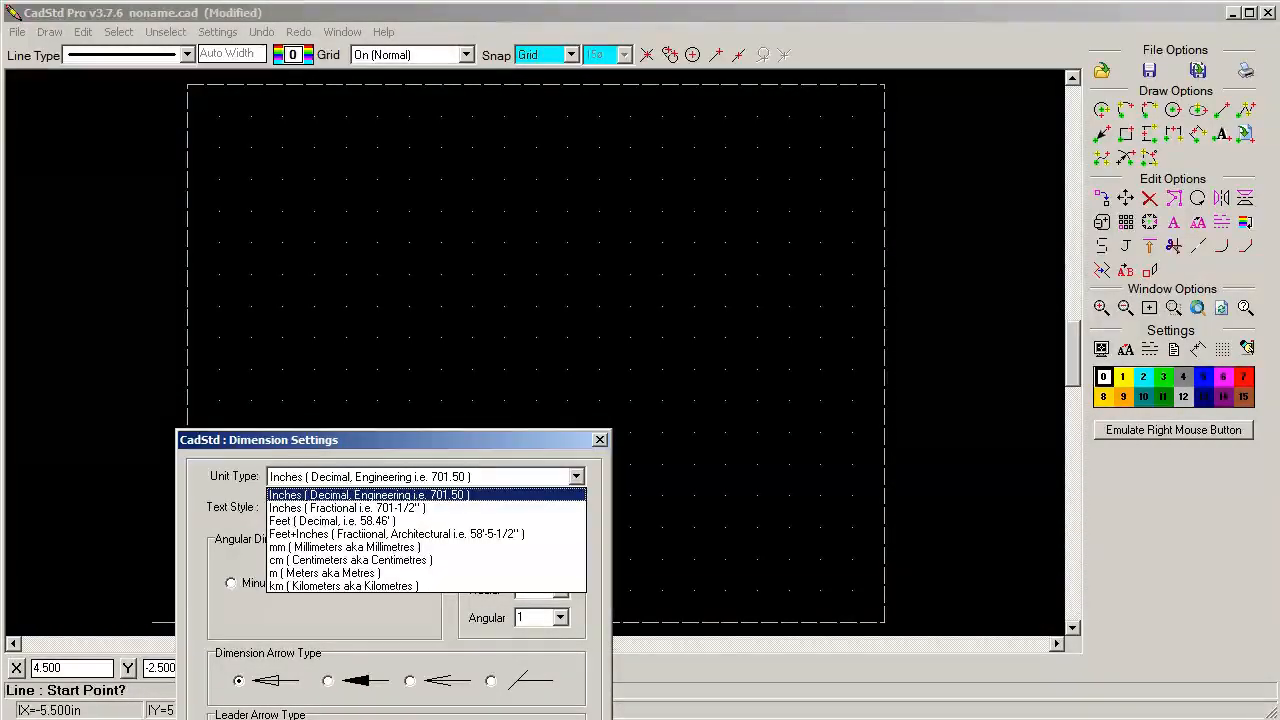
key(Escape)
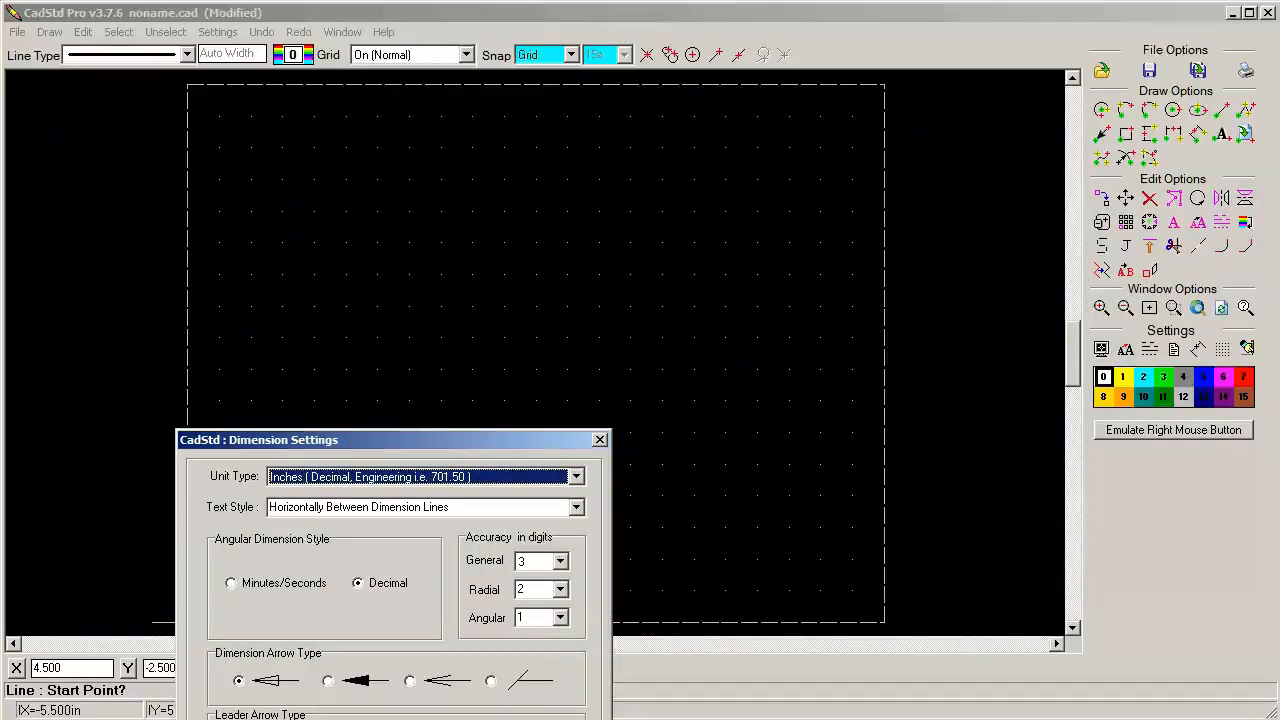
click(561, 562)
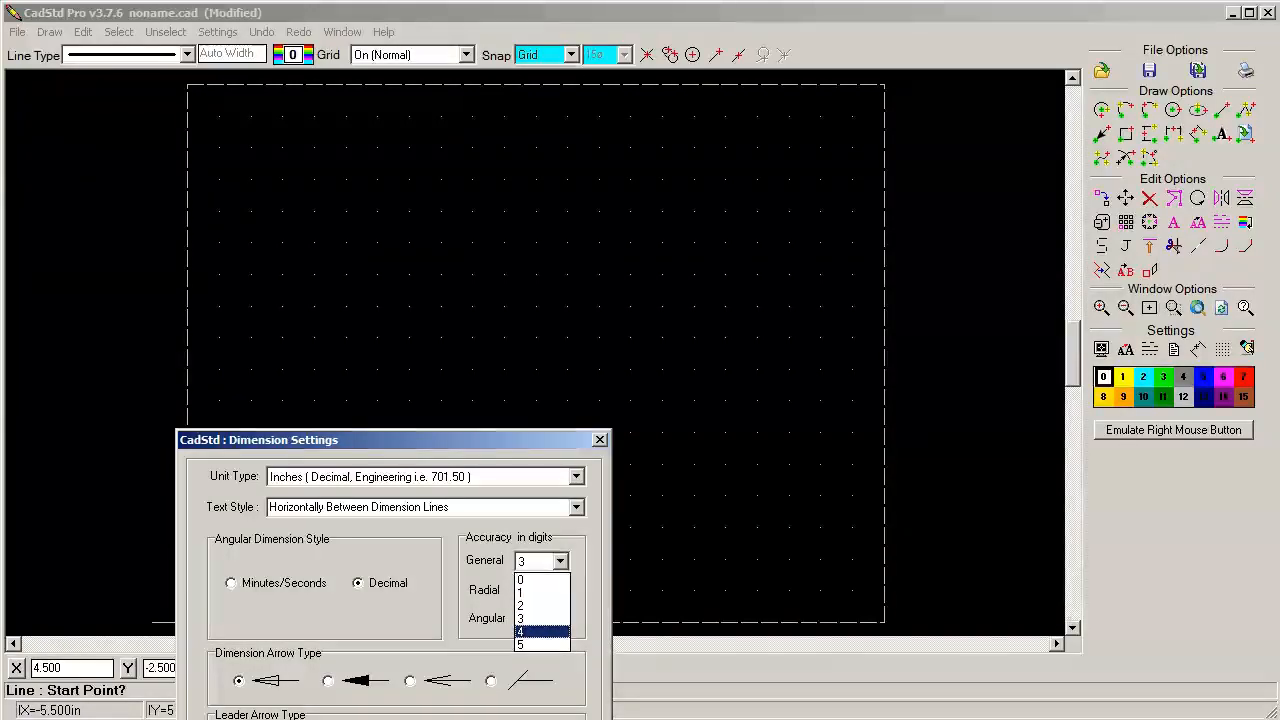
click(538, 632)
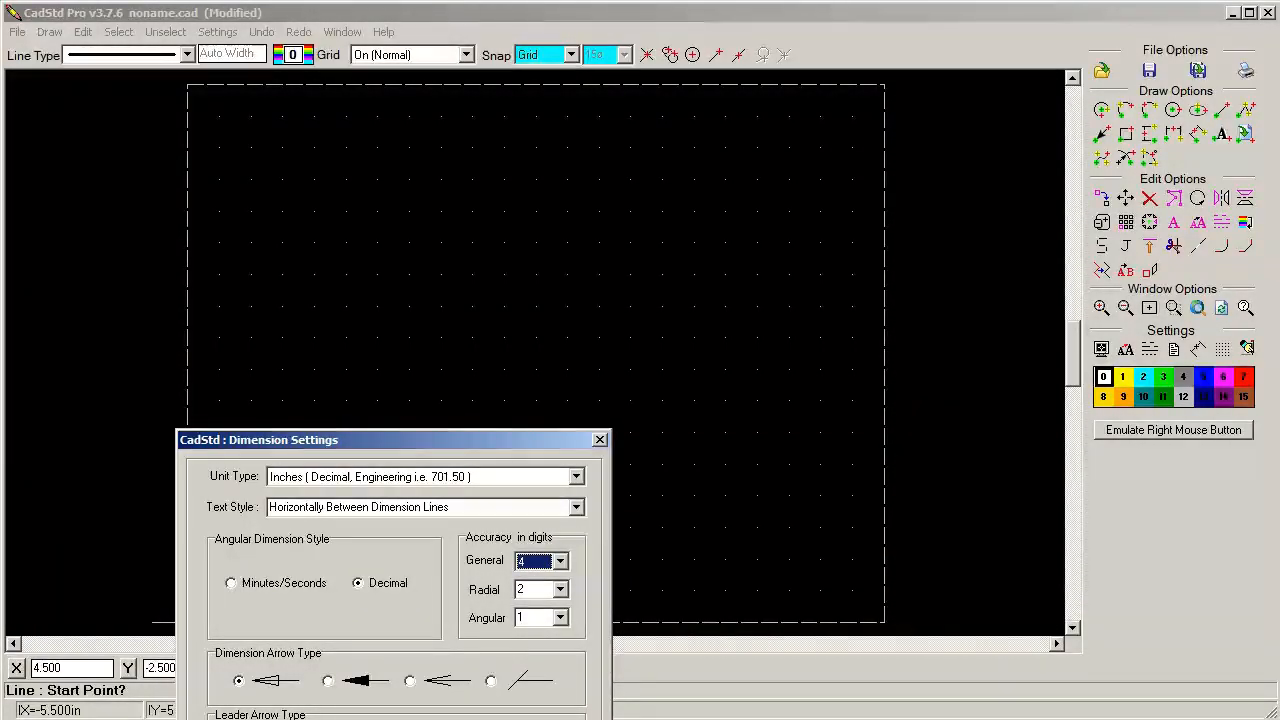
key(Return)
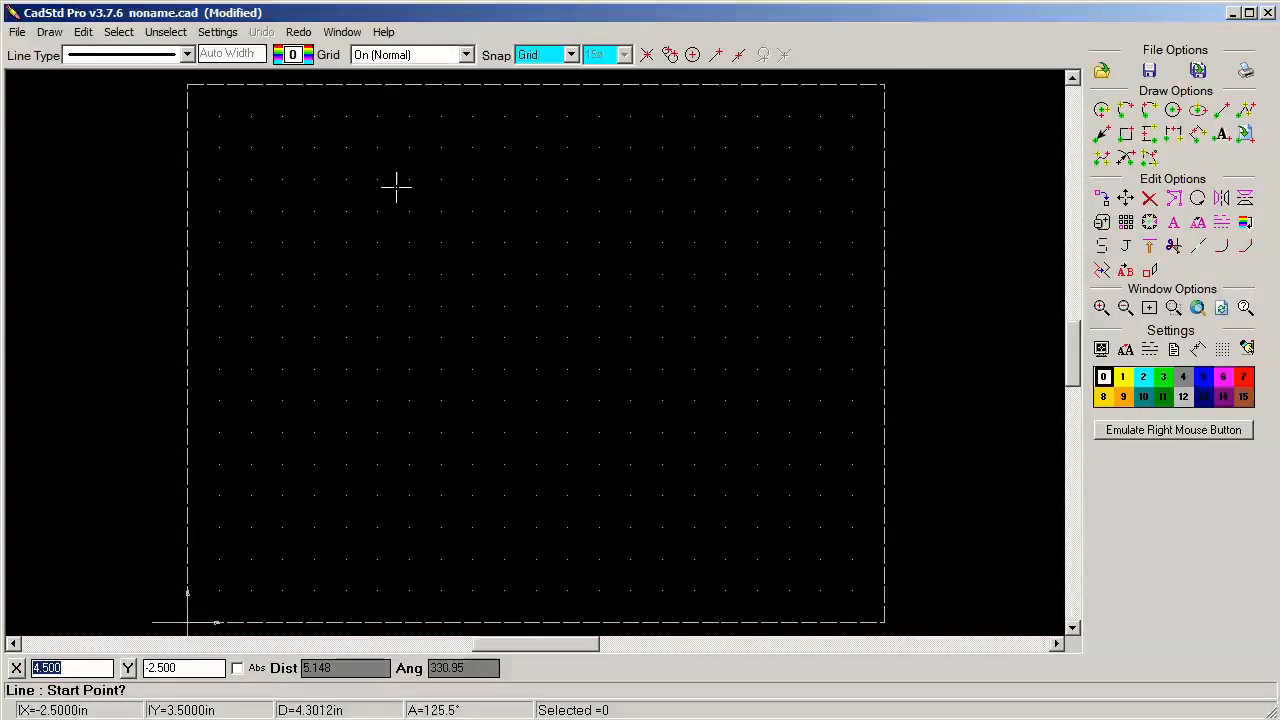
Set the grid size to .1 in both X and Y
click(1223, 349)
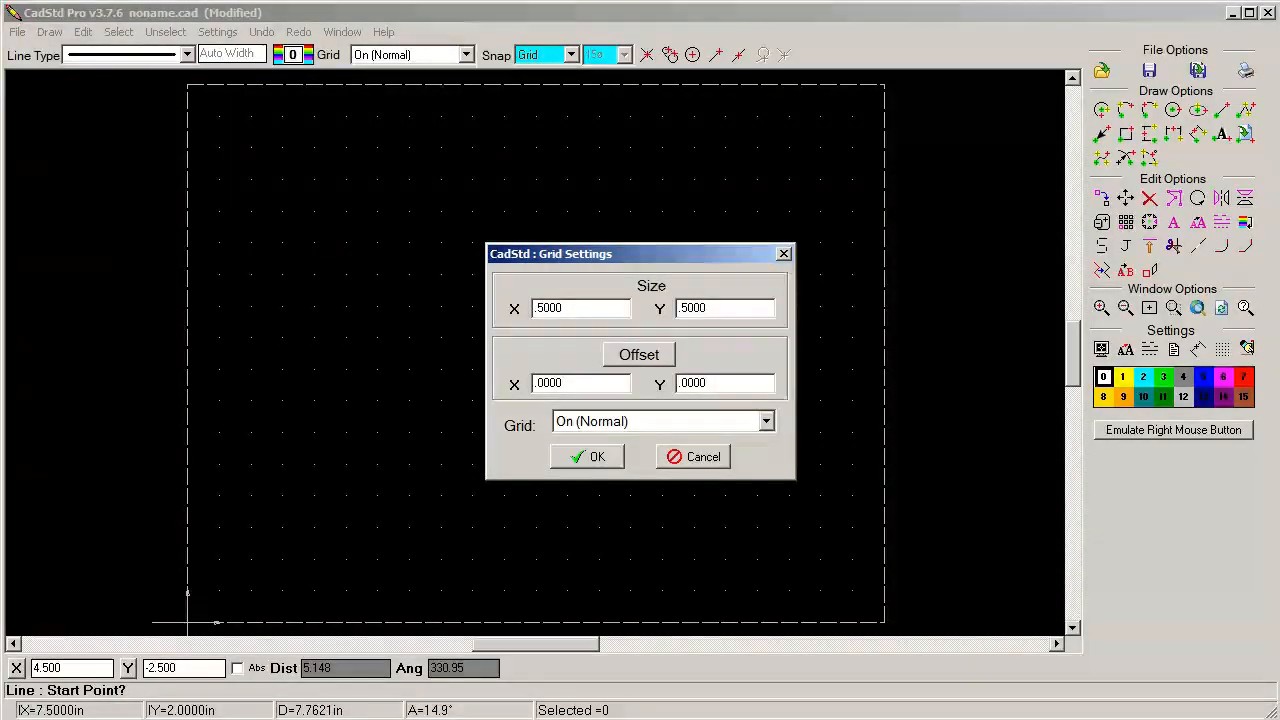
key(BackSpace)
key(BackSpace)
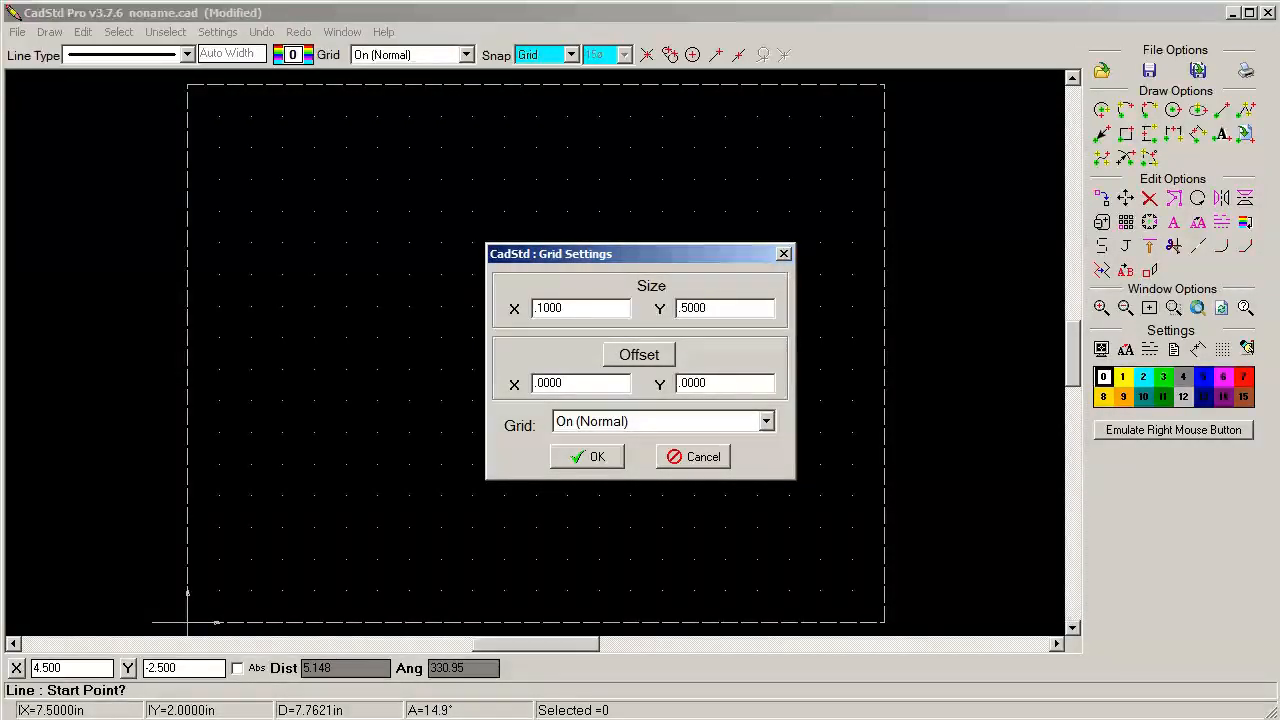
key(BackSpace)
key(BackSpace)
text(1)
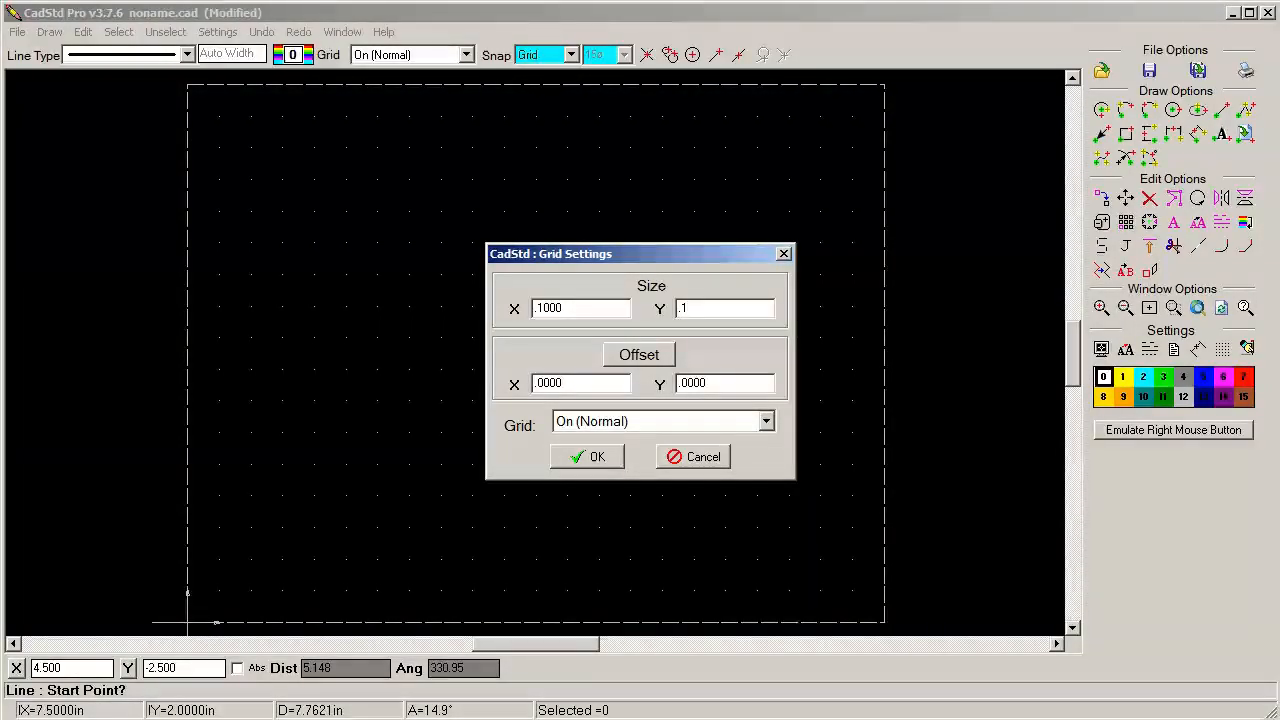
key(Return)
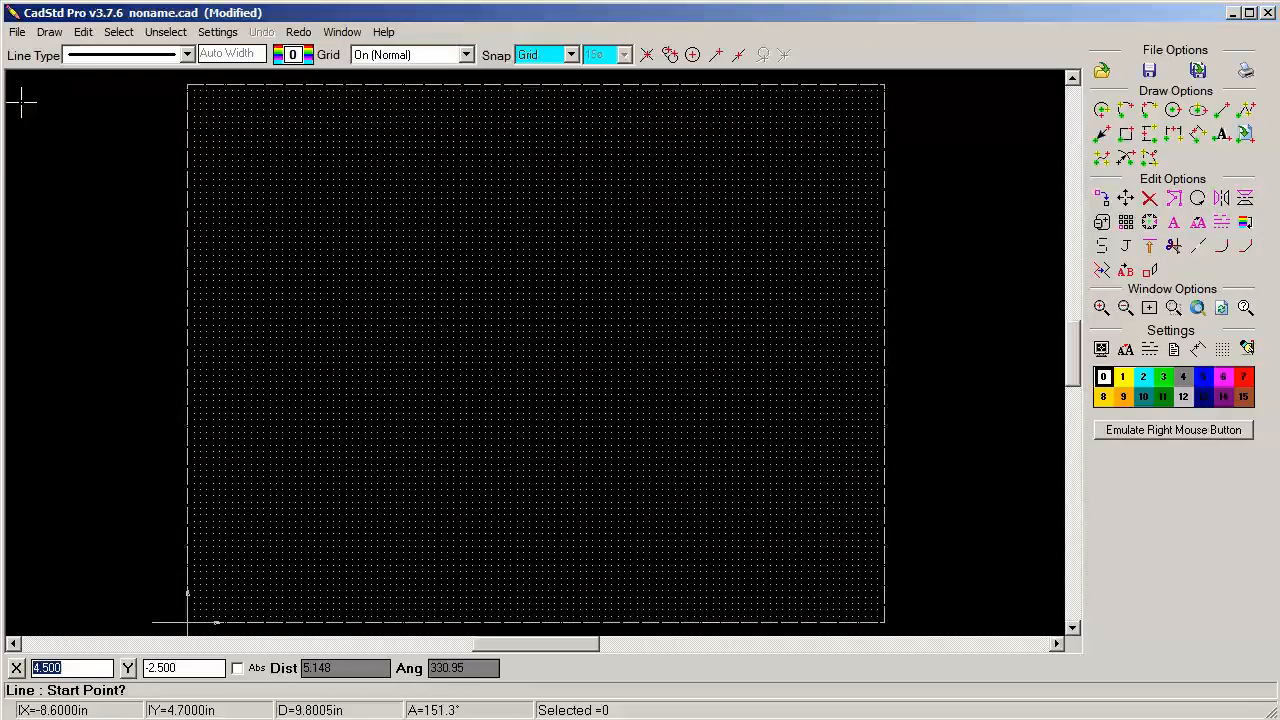
Draw a closed rectangle 2.8 in wide and 0.8 in high with the Line tool near the sheet's upper left corner
click(50, 33)
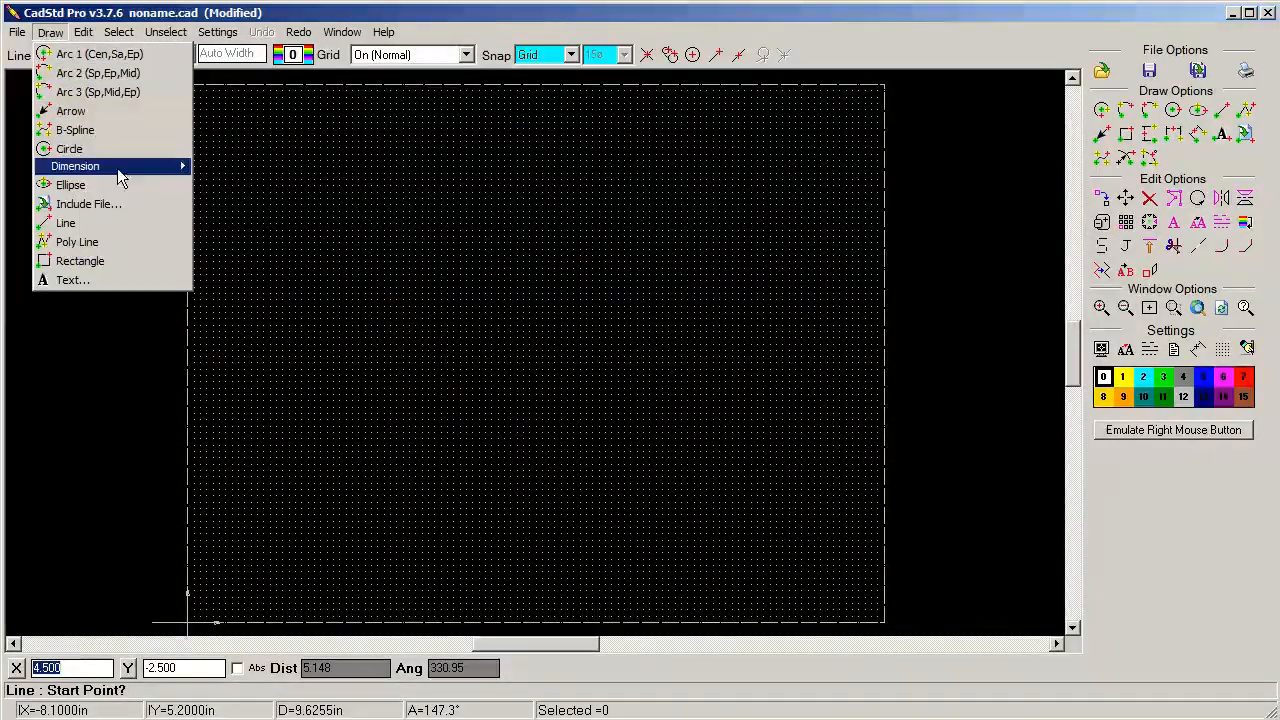
click(71, 220)
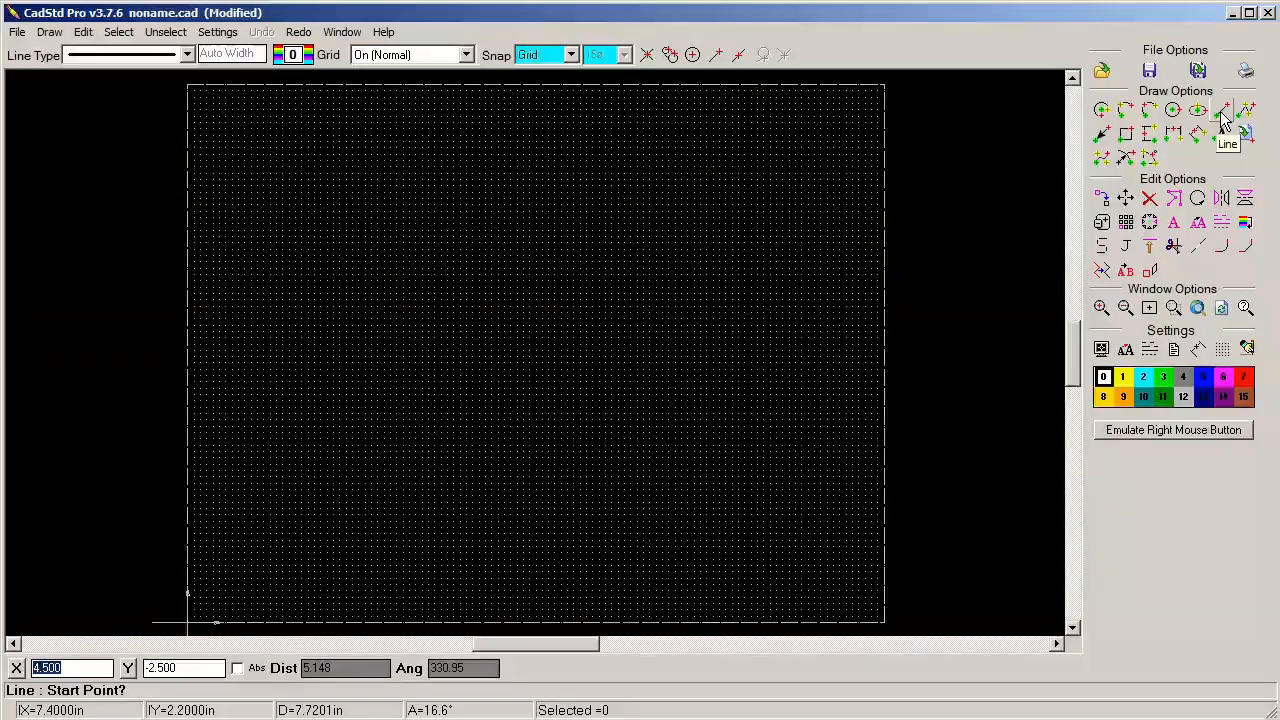
click(251, 173)
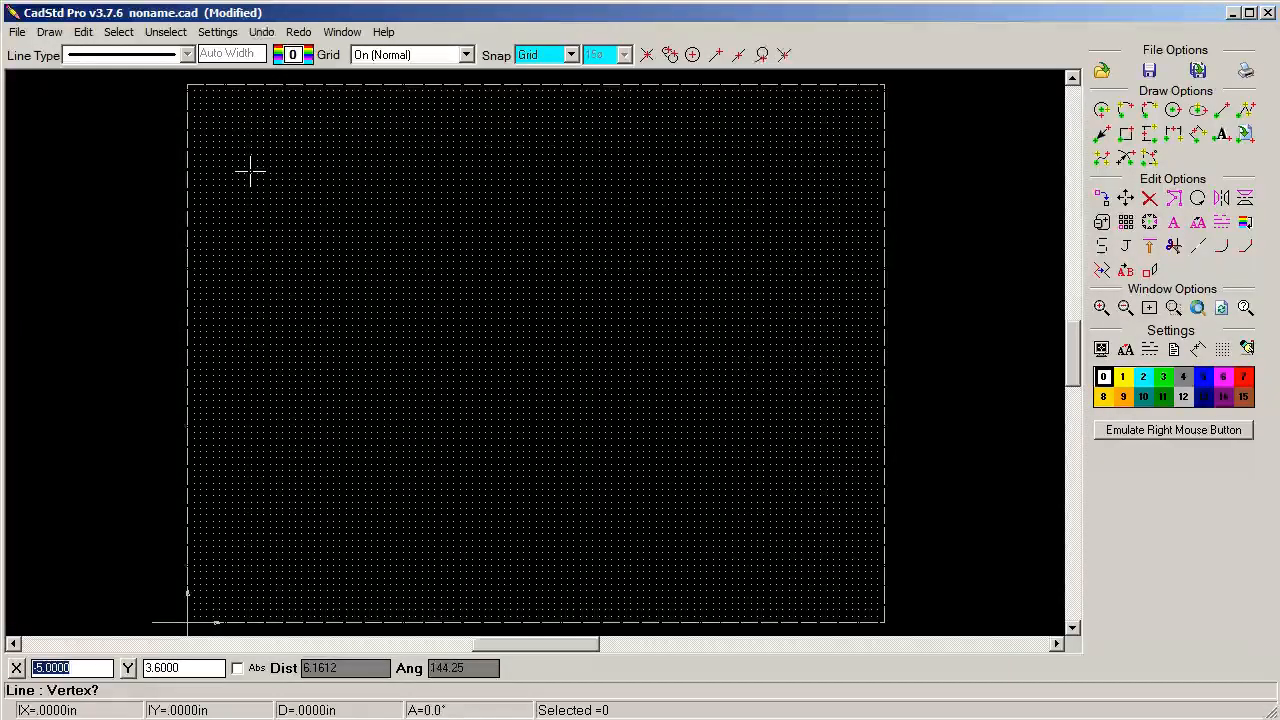
click(429, 174)
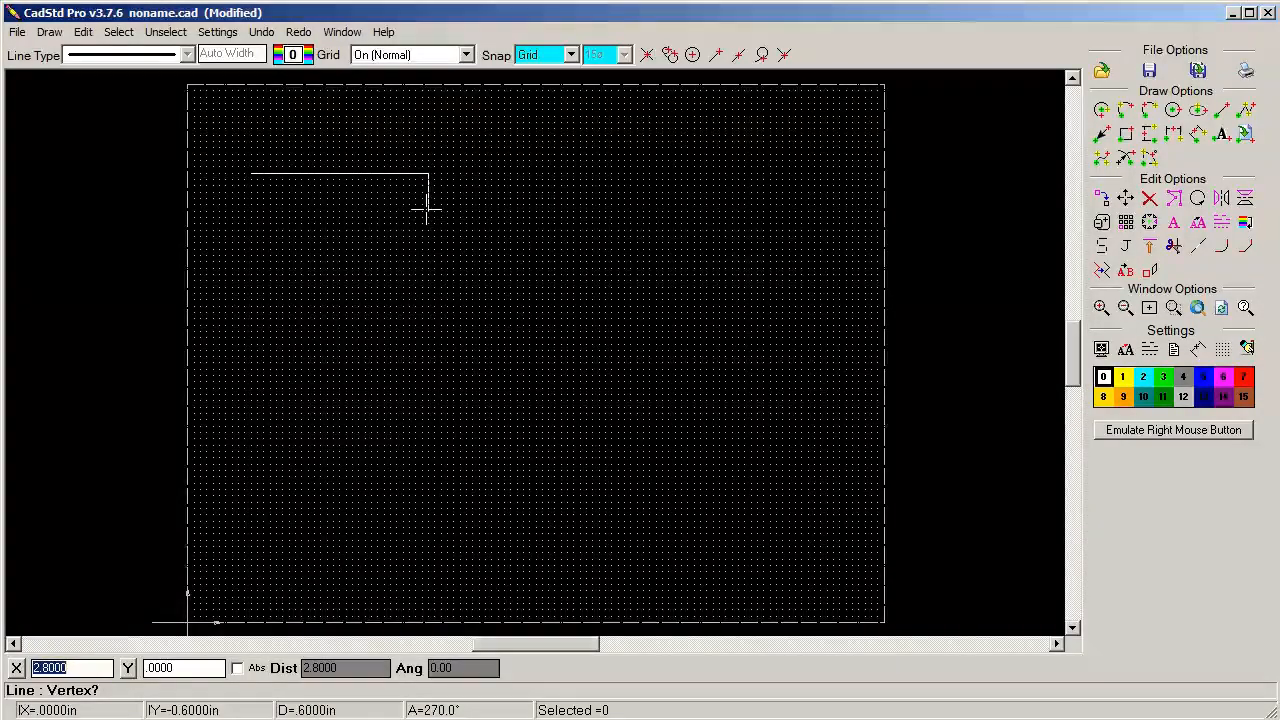
click(428, 229)
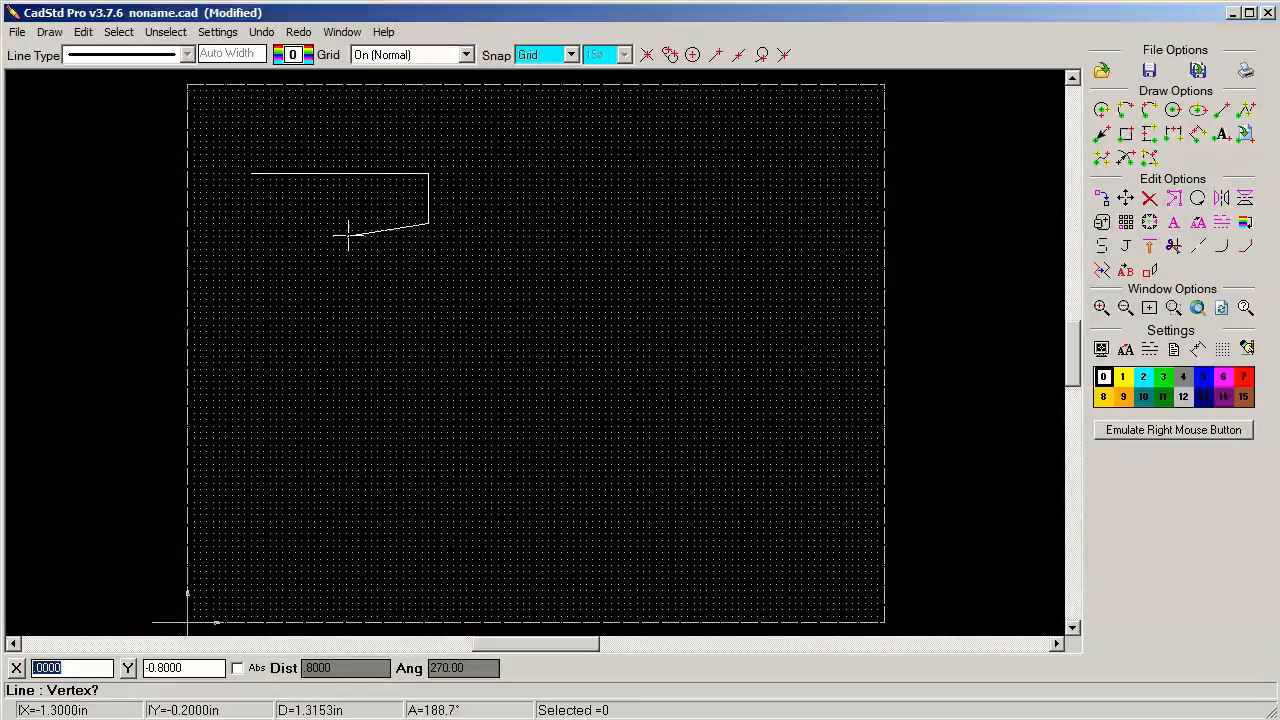
click(251, 223)
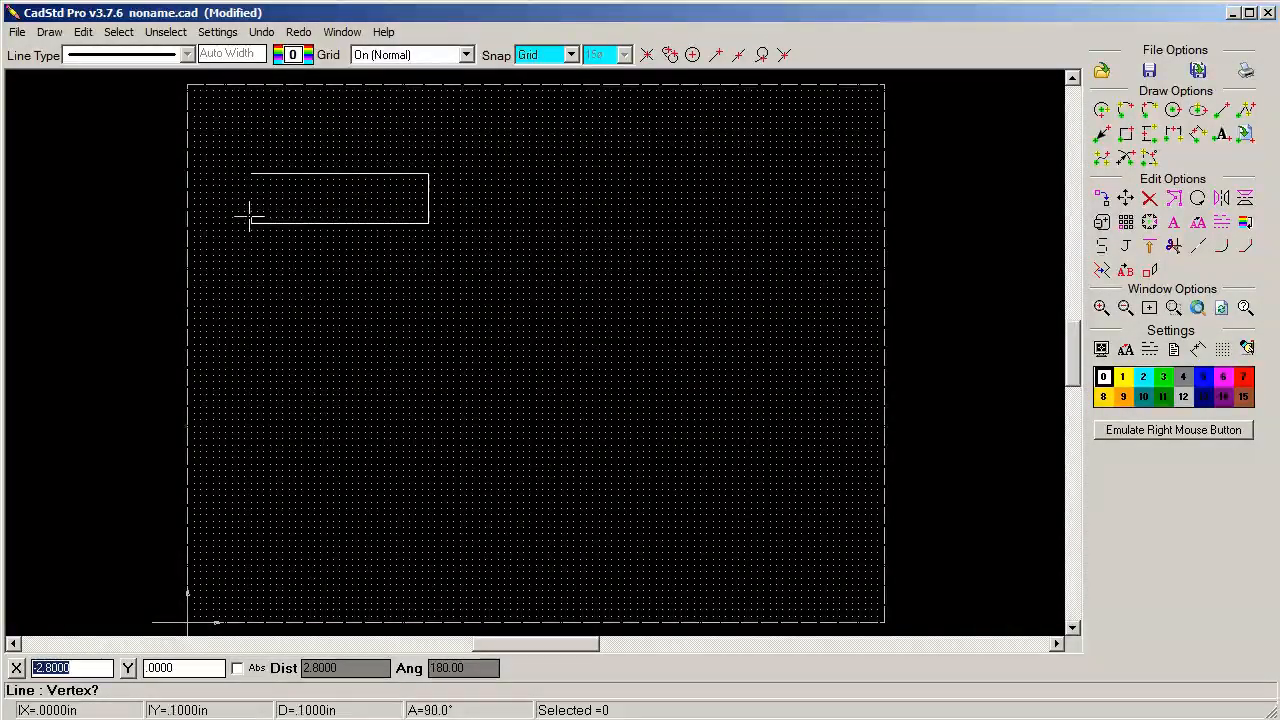
click(251, 174)
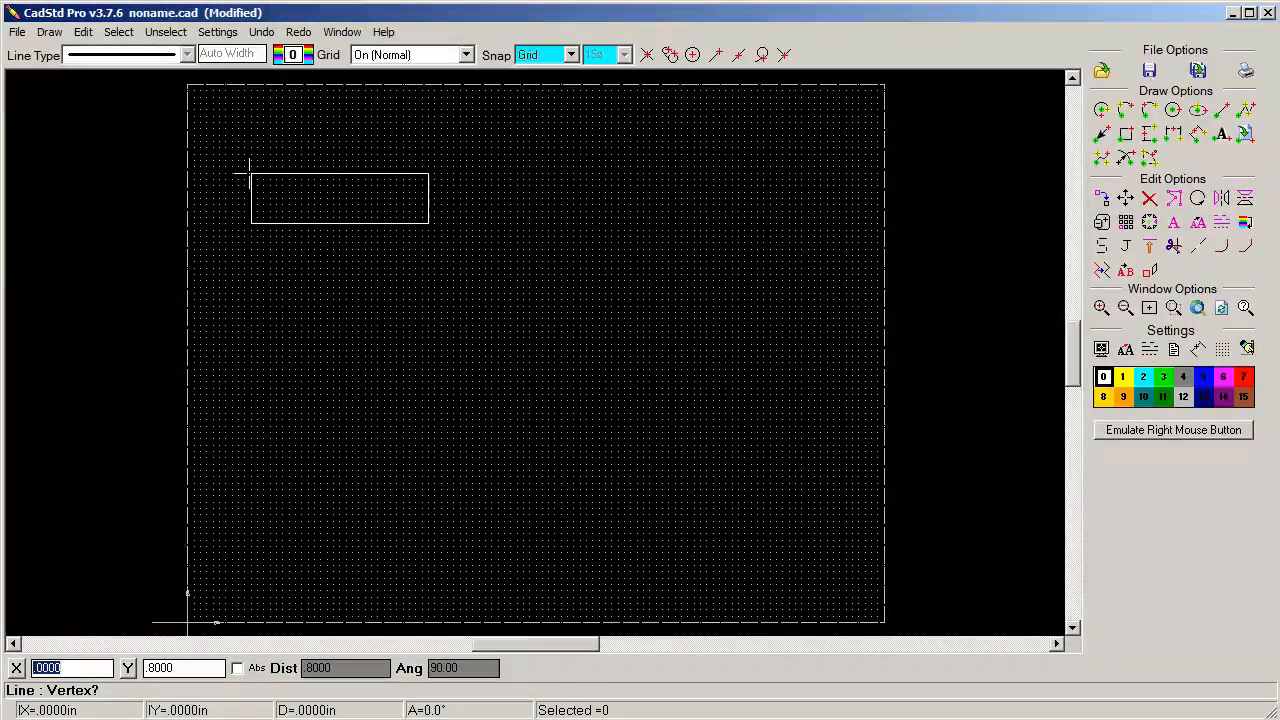
right_click(232, 150)
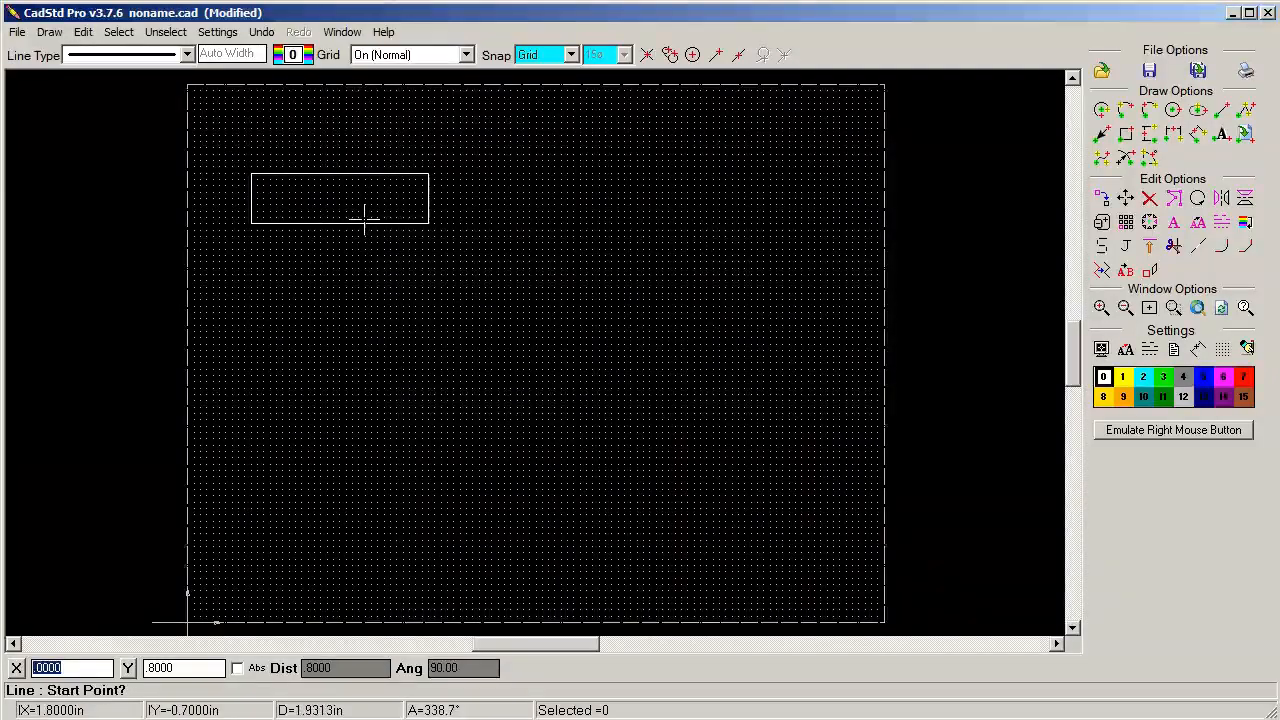
Draw the side view as a closed rectangle 0.4 in wide and 0.8 in high, level with and to the right of the first rectangle
click(541, 174)
click(542, 228)
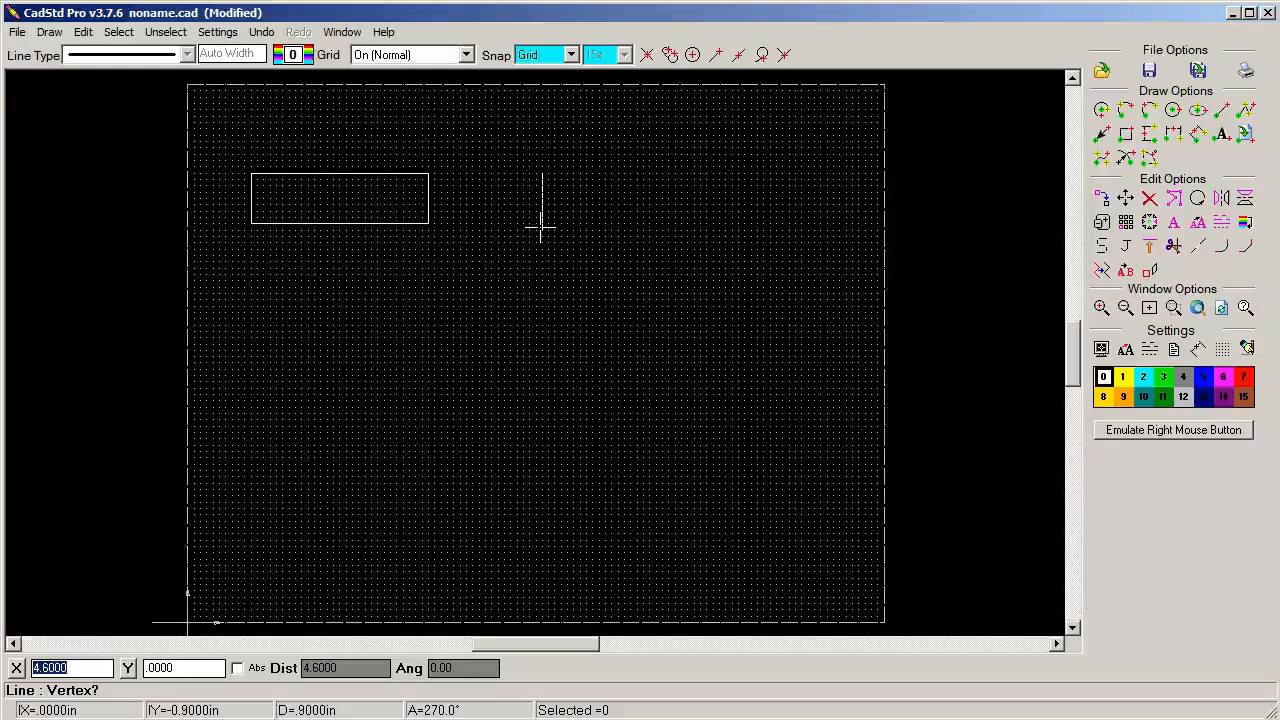
click(568, 222)
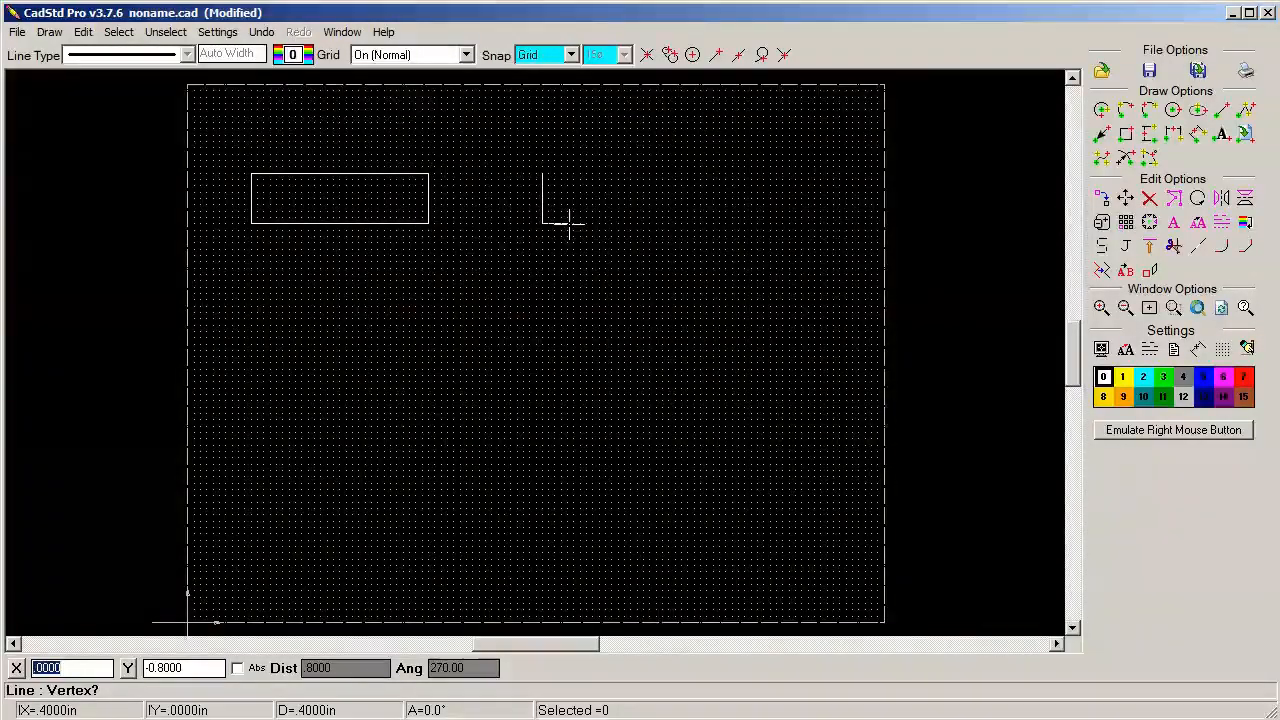
click(542, 173)
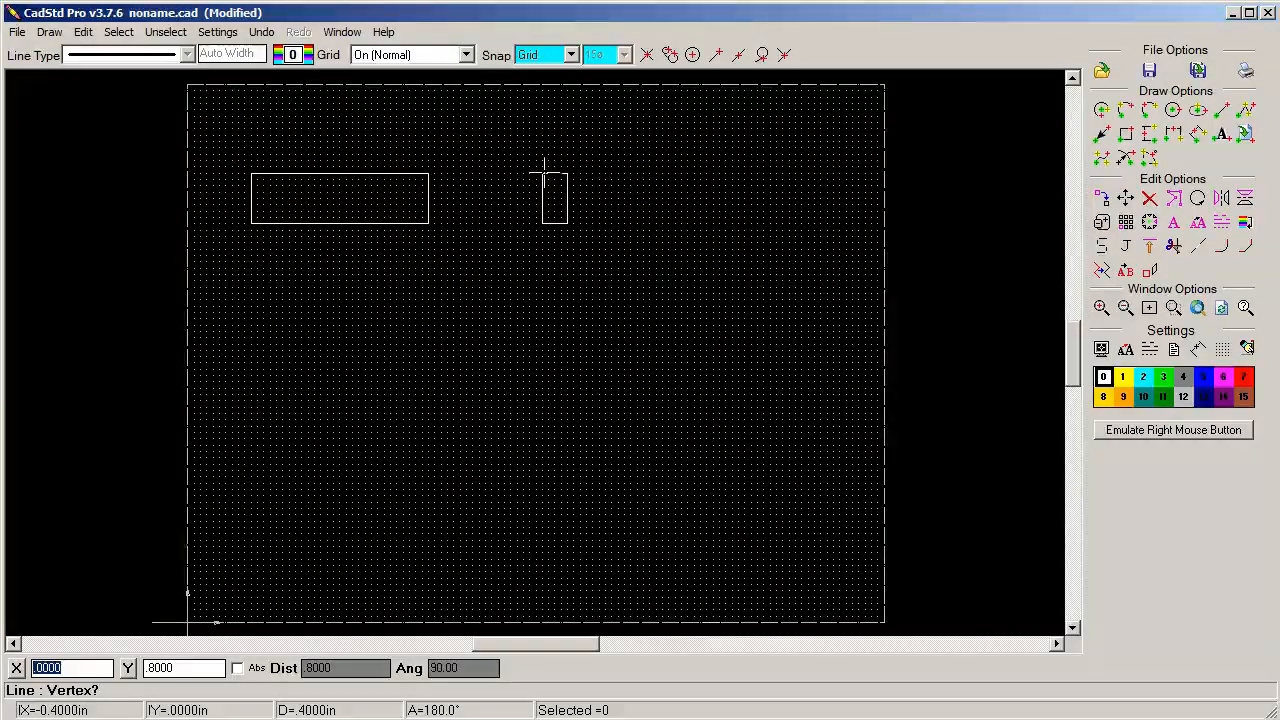
right_click(489, 233)
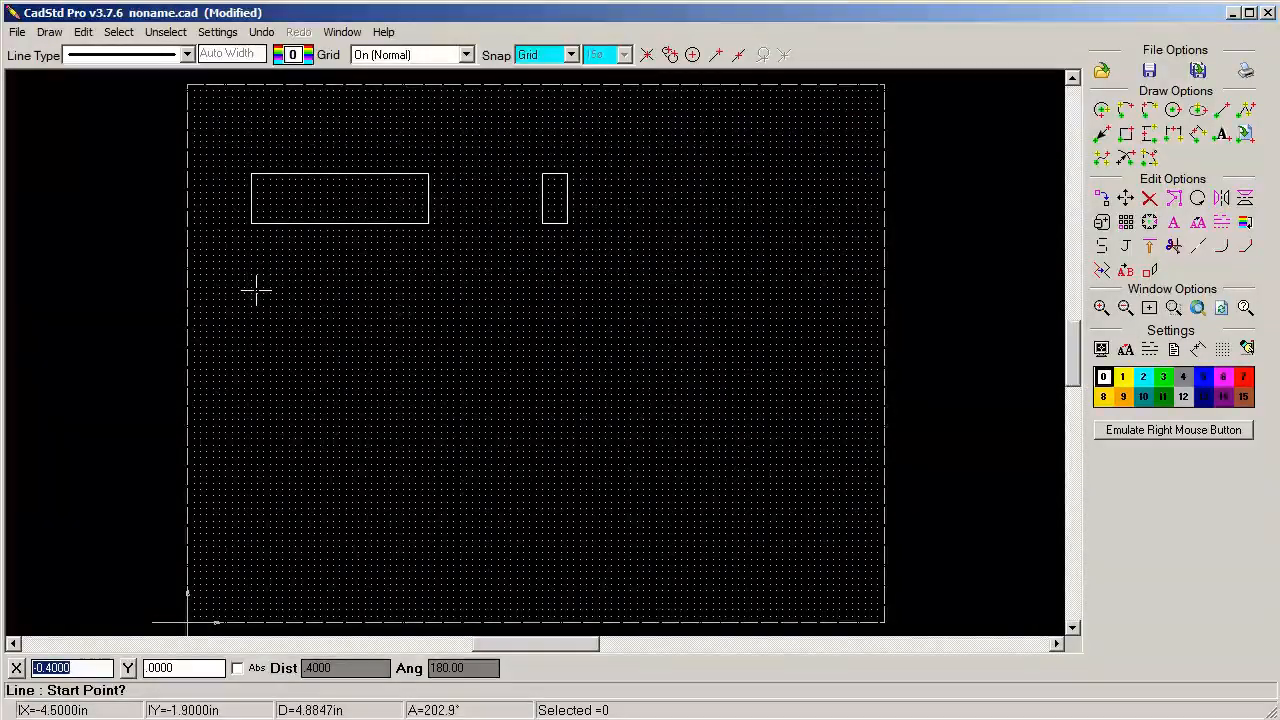
Draw a third closed rectangle 2.8 in wide and 0.4 in high, aligned directly below the first rectangle
click(430, 281)
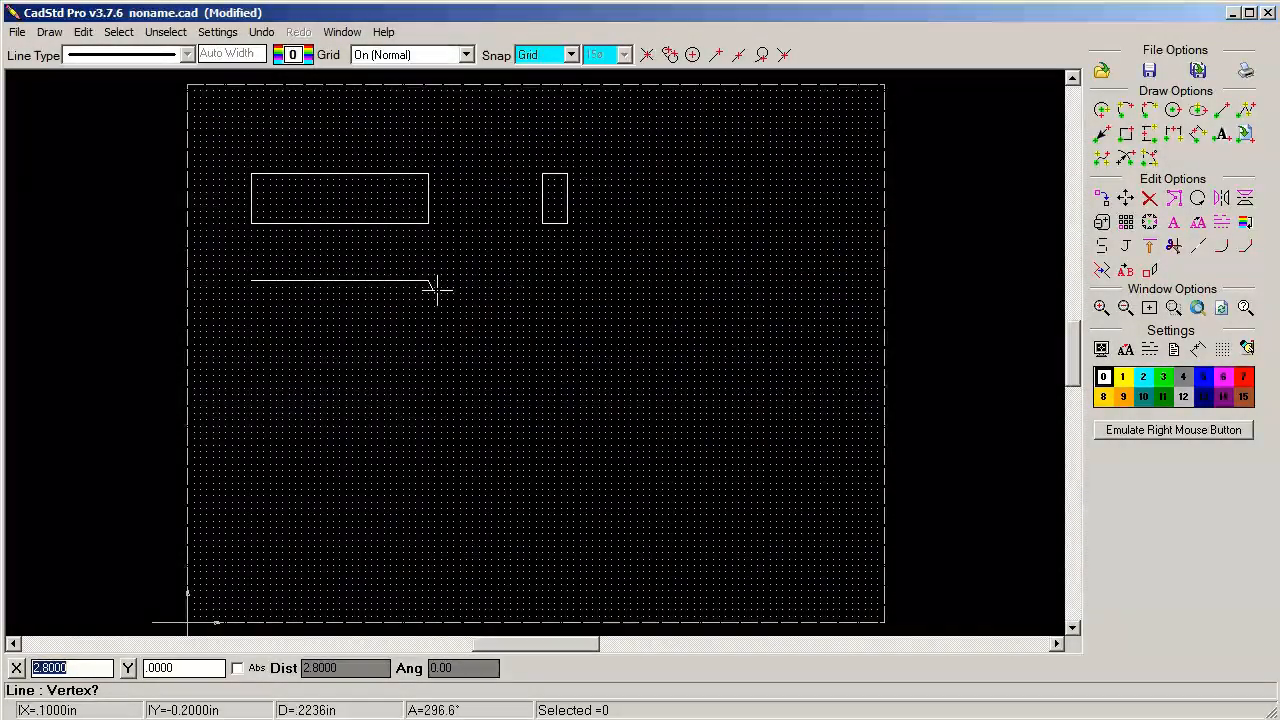
click(429, 299)
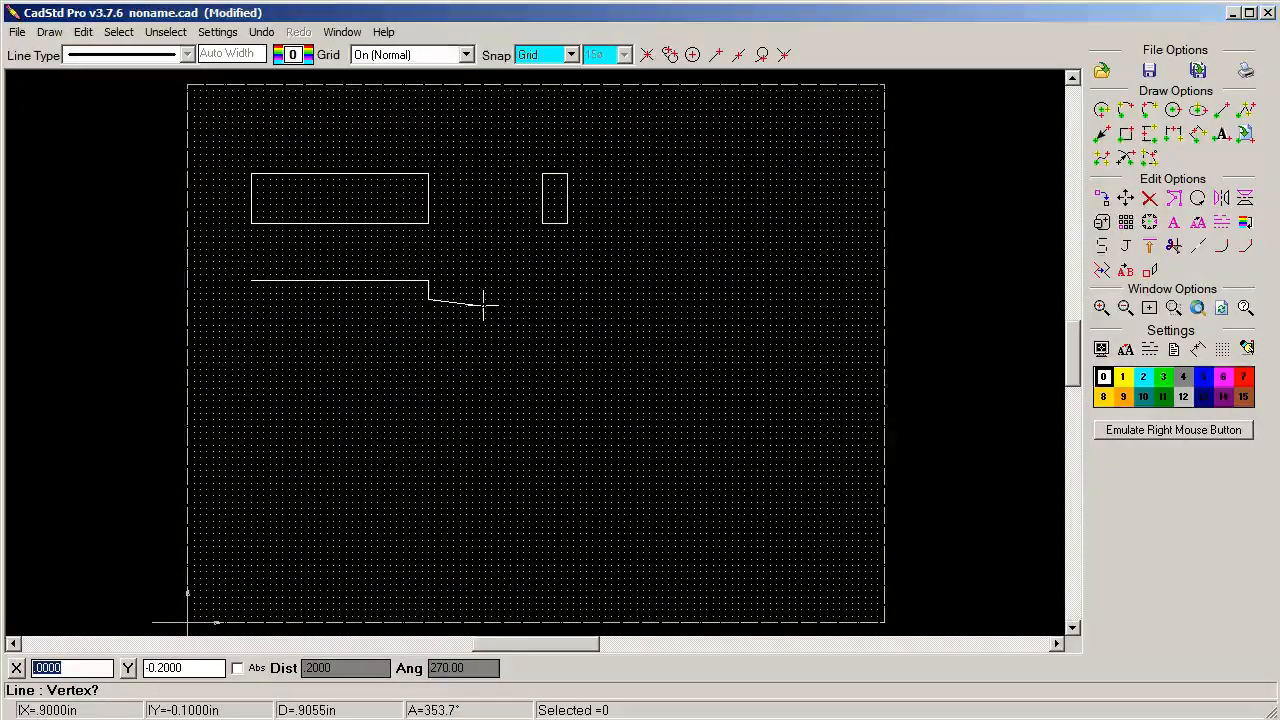
click(426, 305)
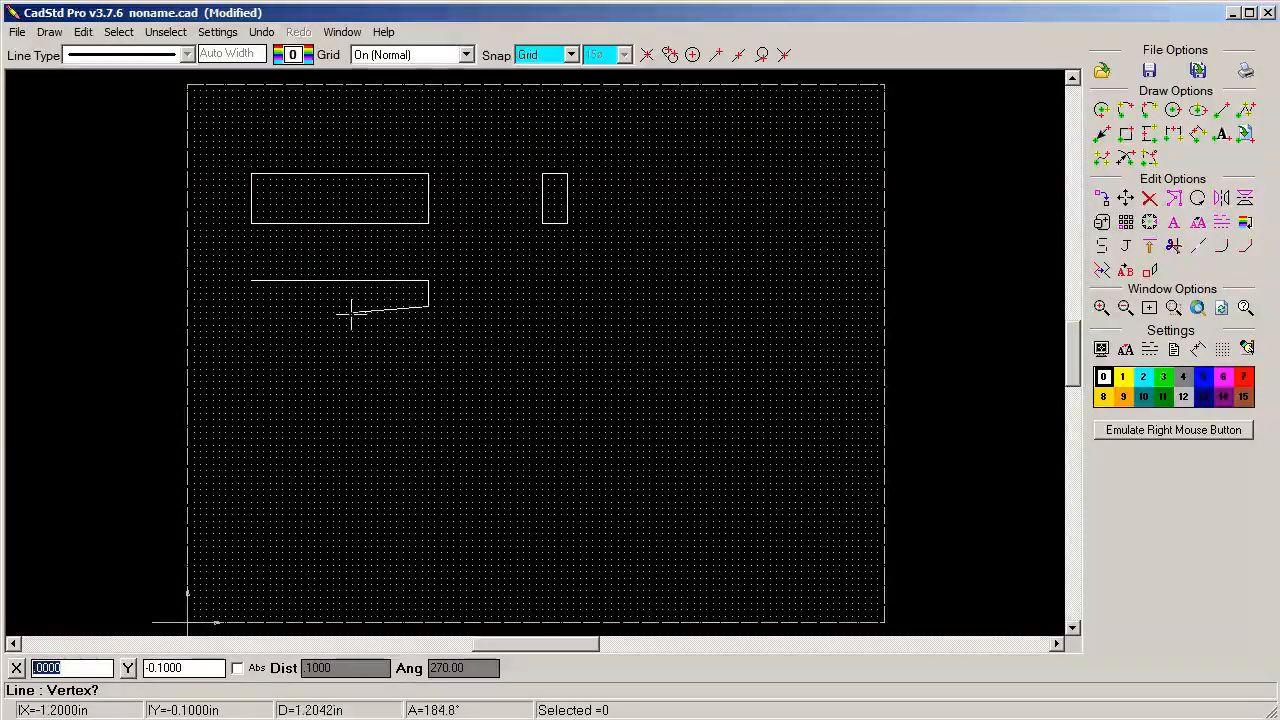
click(252, 306)
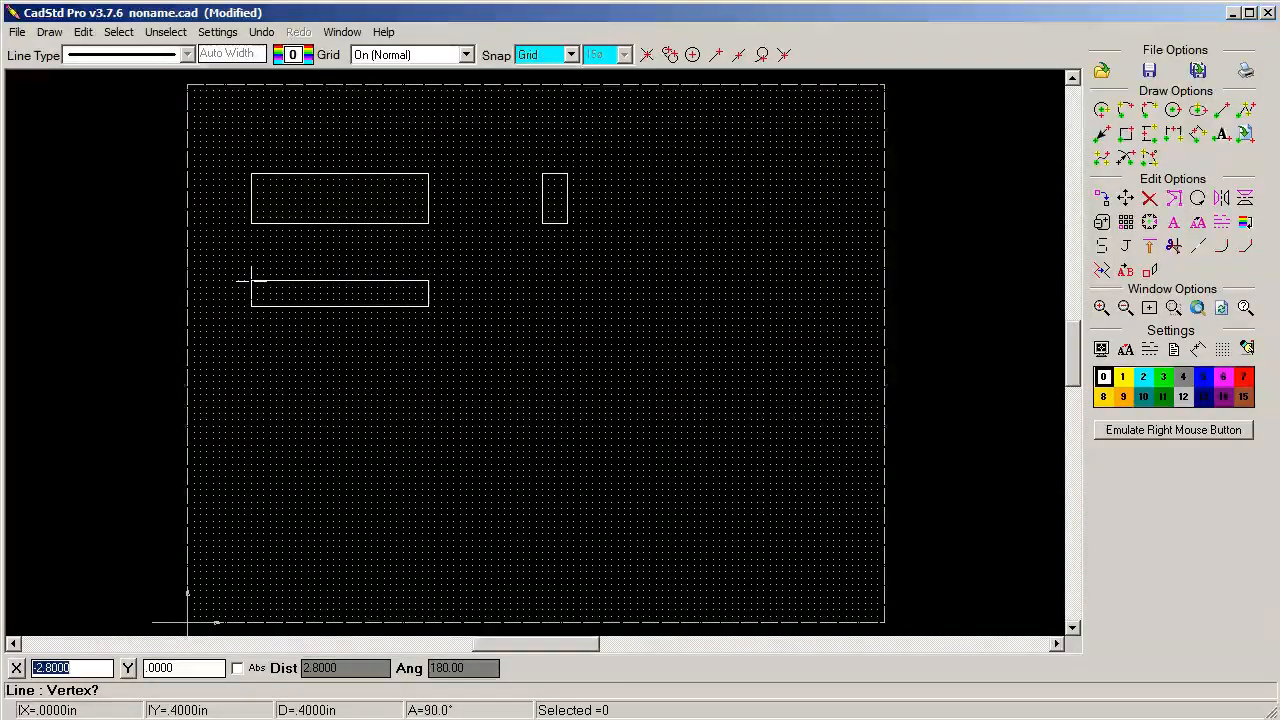
click(252, 280)
right_click(234, 277)
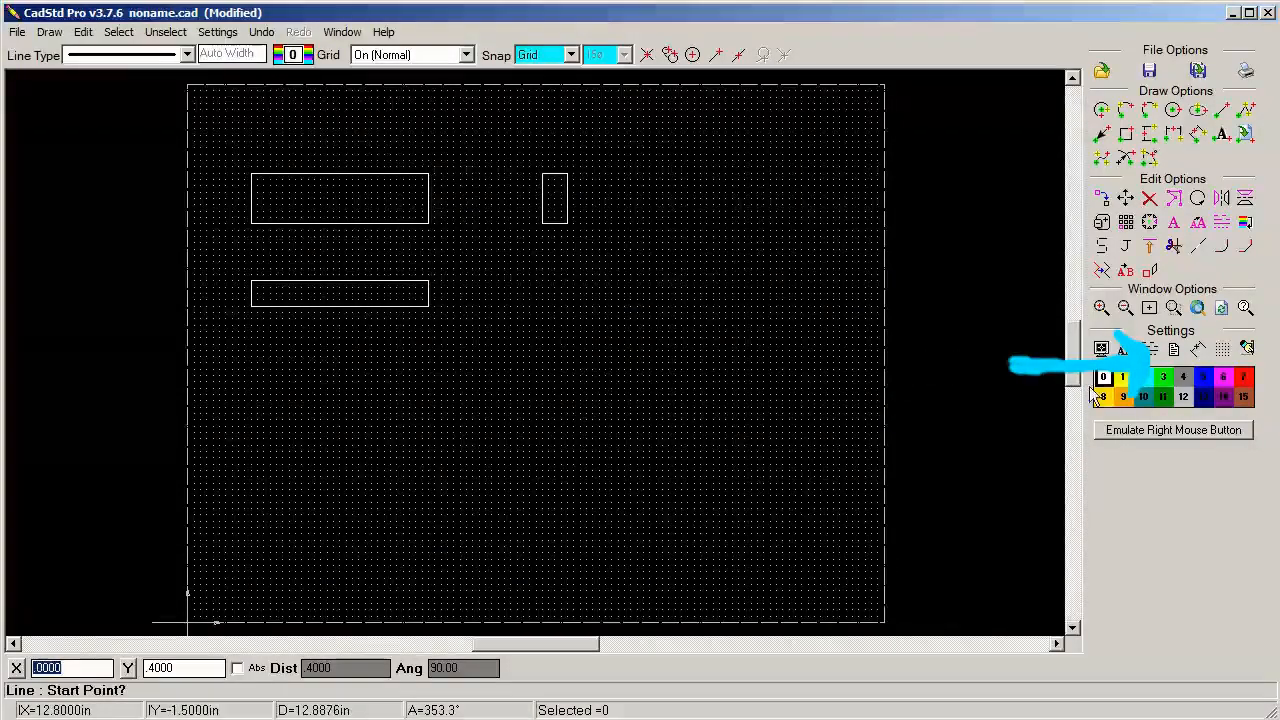
Make magenta layer 6 current and set the line type to the thin continuous line
click(1224, 377)
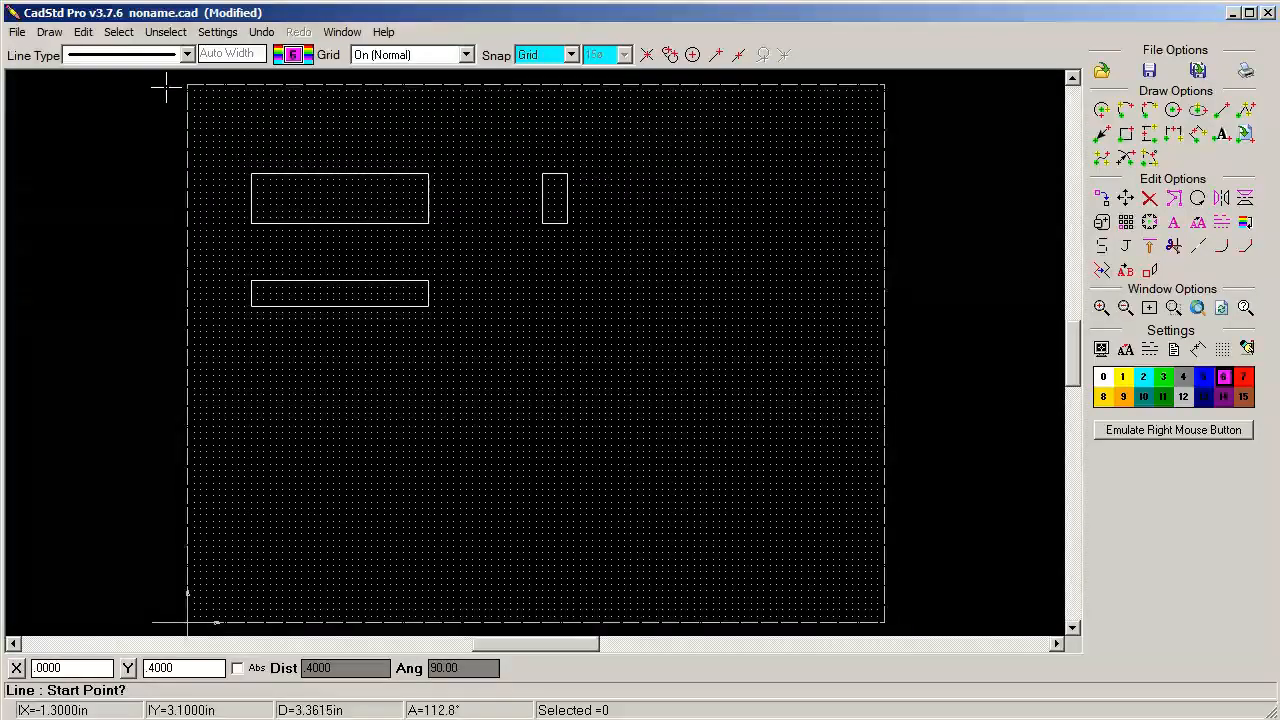
click(187, 55)
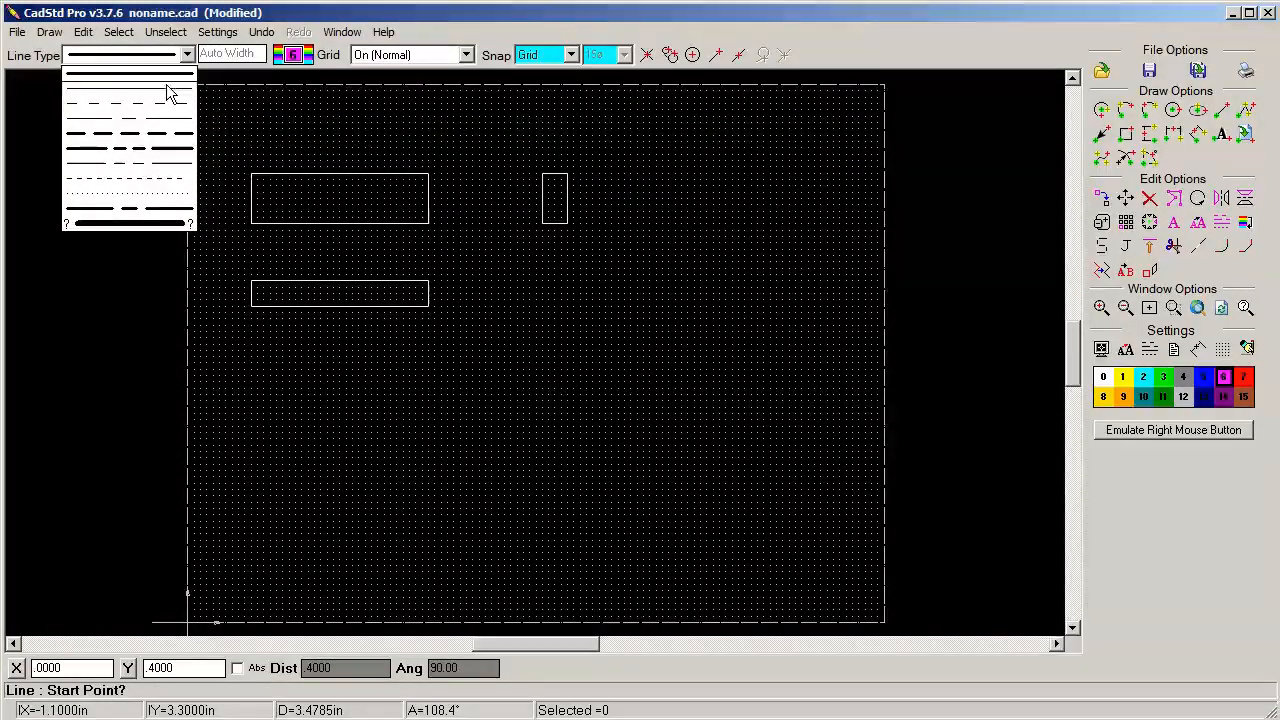
click(166, 100)
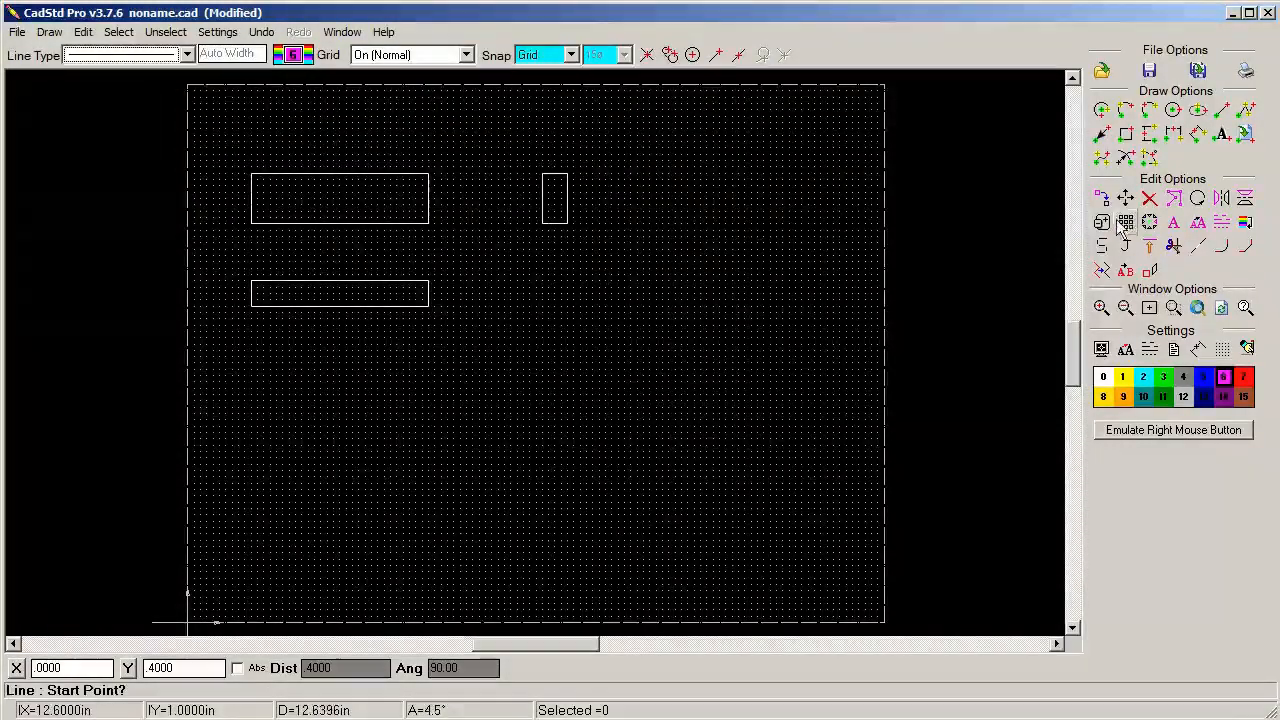
Draw two vertical extension lines about 0.6 in long just above the upper corners of the 2.8 in by 0.8 in rectangle
click(251, 166)
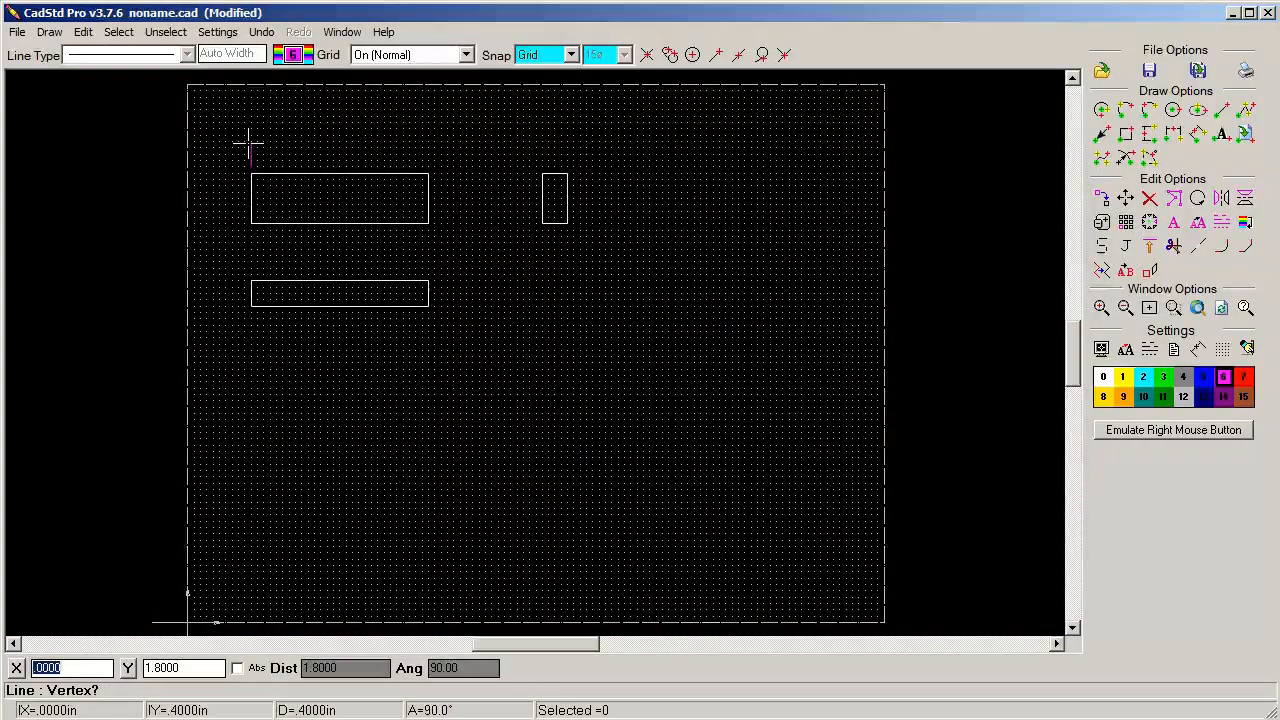
click(251, 129)
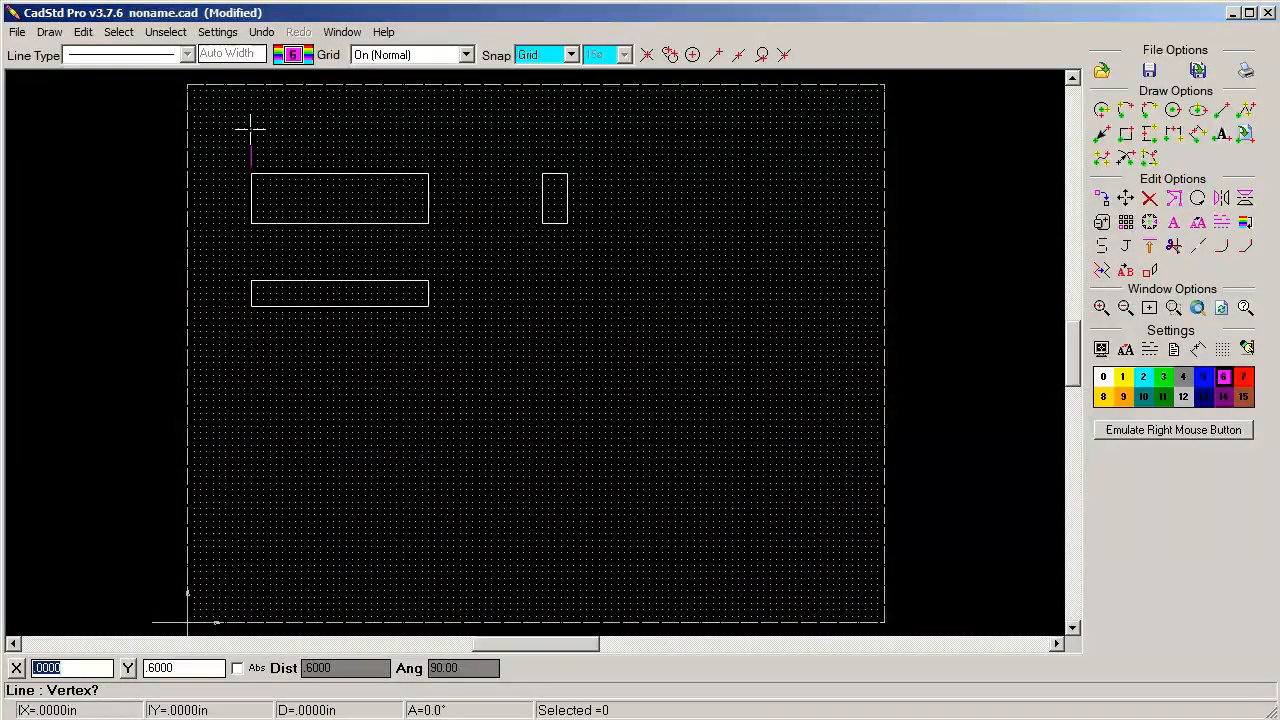
click(430, 165)
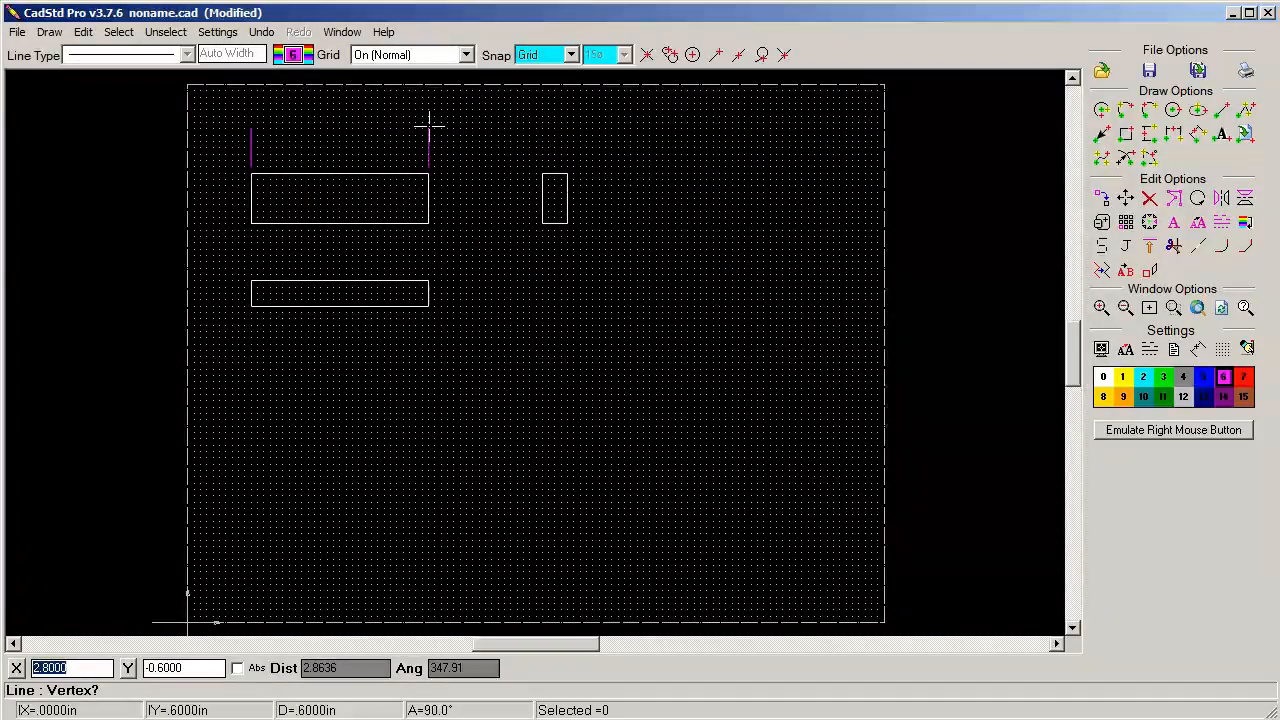
click(430, 130)
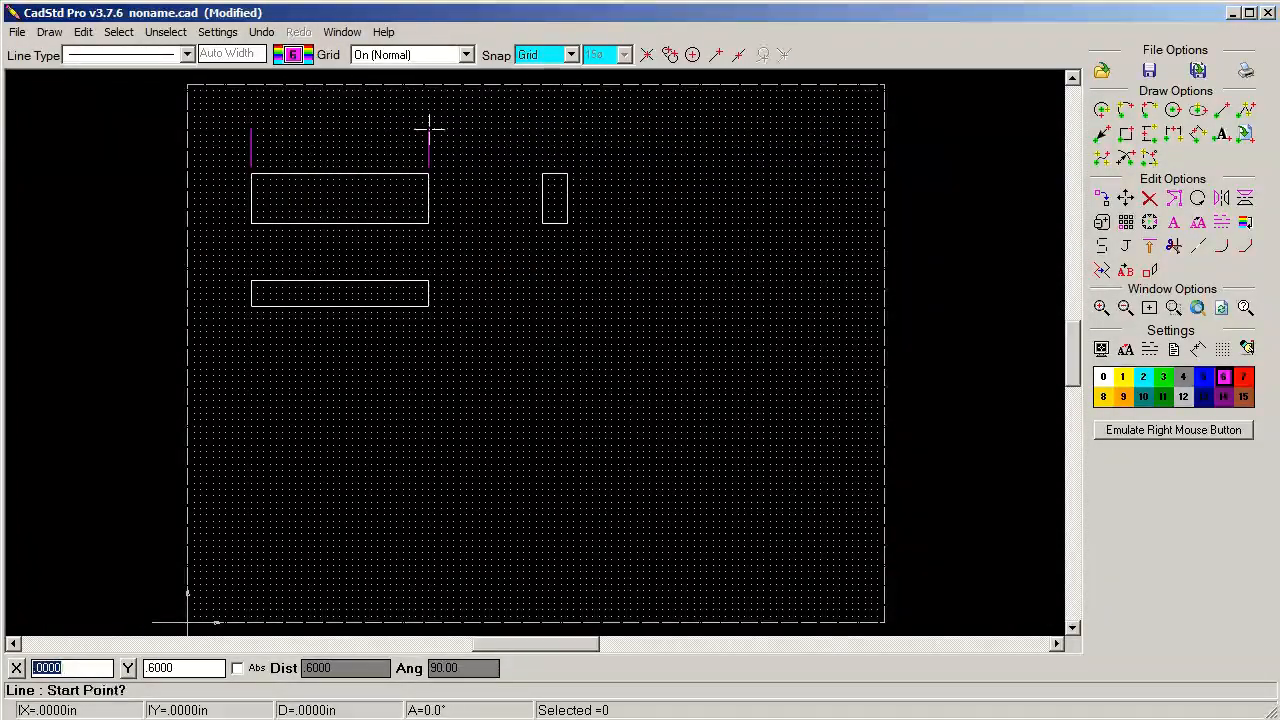
Draw two horizontal extension lines about 0.5 in long to the right of the side view, level with its upper and lower edges
click(575, 173)
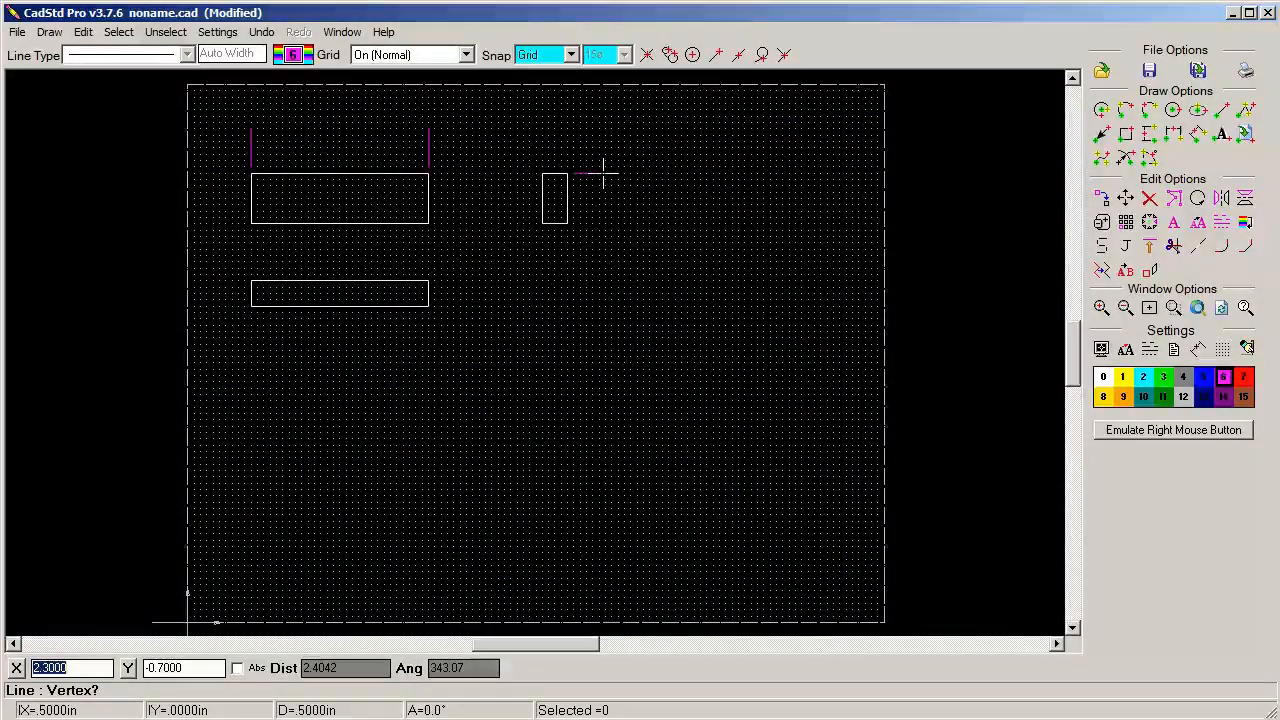
click(603, 174)
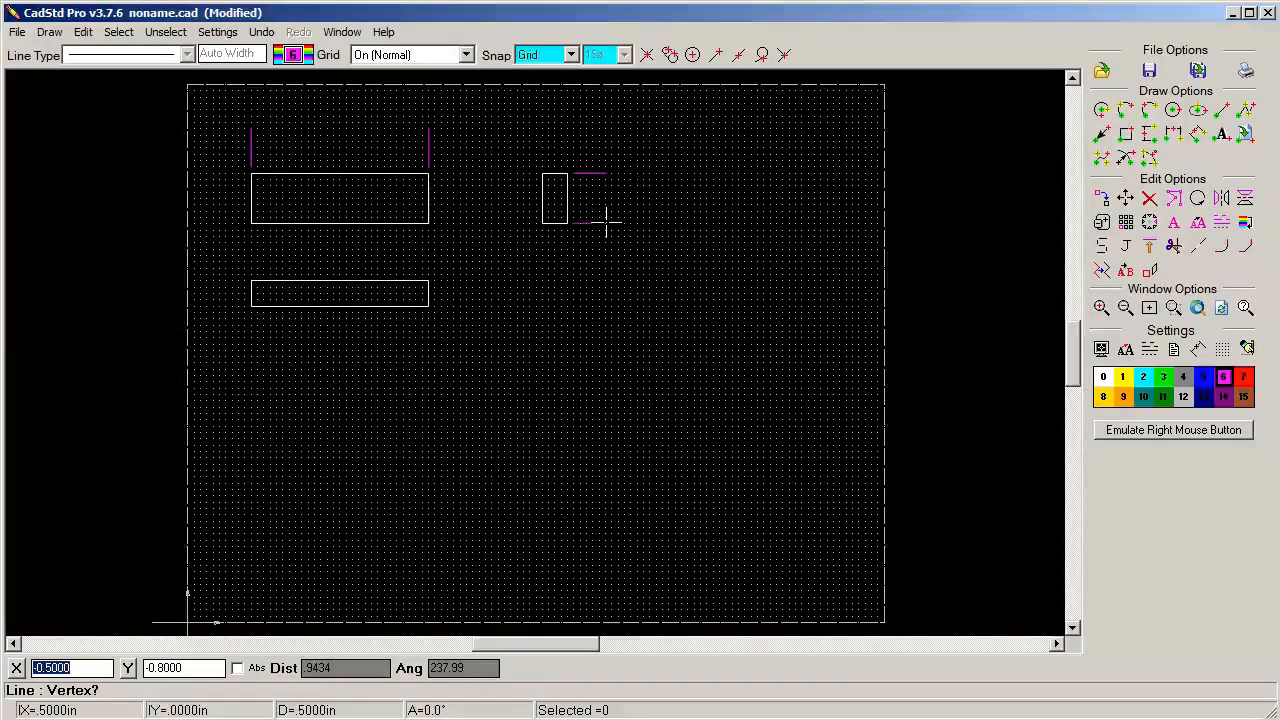
click(604, 223)
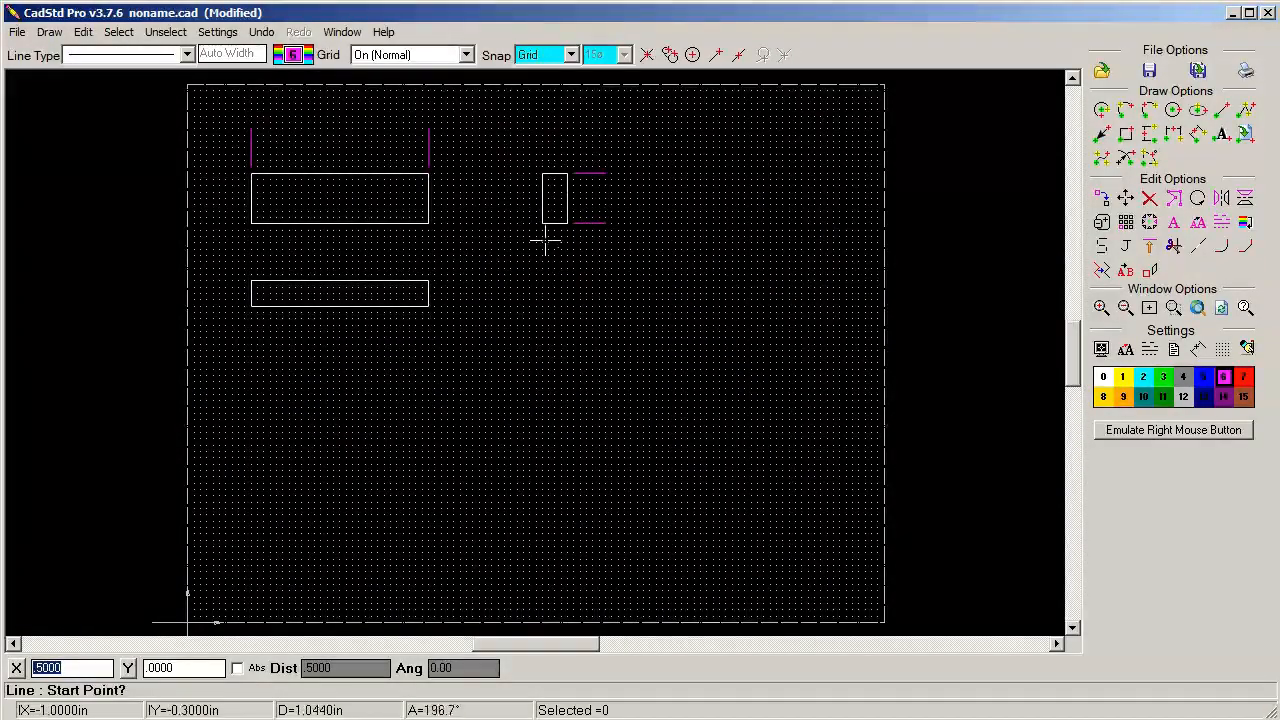
Draw two horizontal extension lines about 0.3 in long to the right of the bottom rectangle, level with its upper and lower edges
click(436, 282)
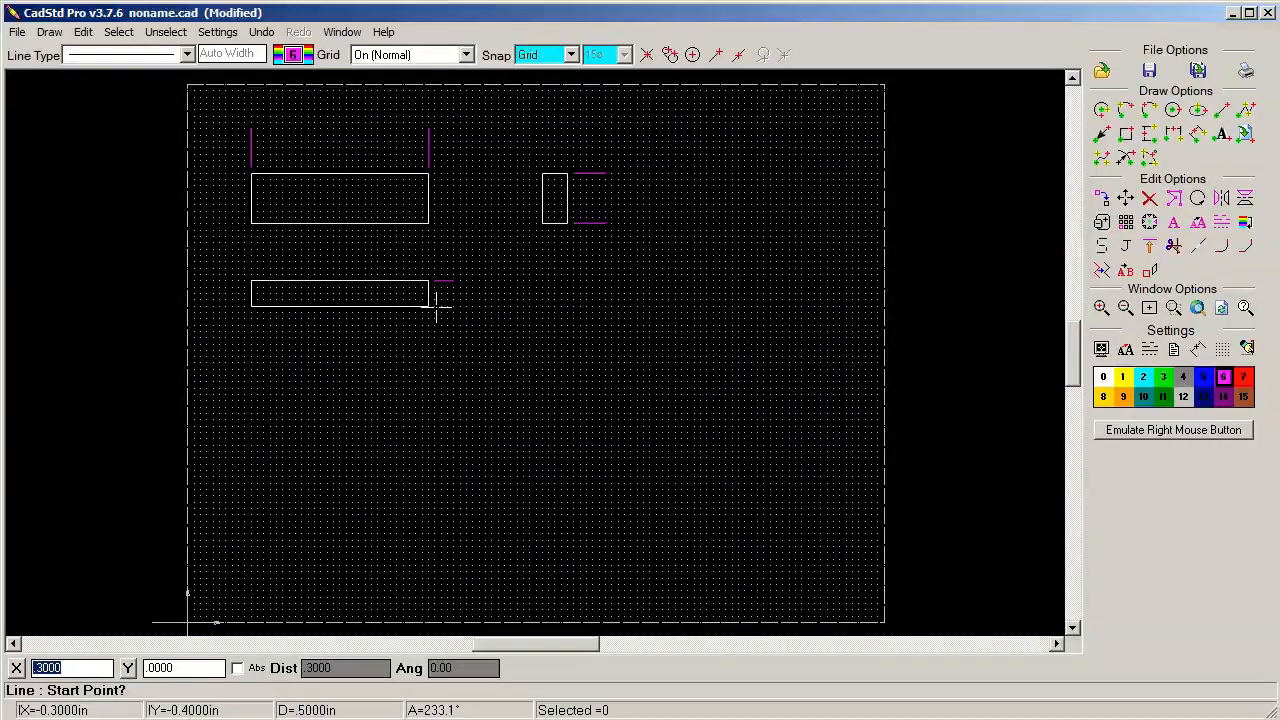
click(436, 307)
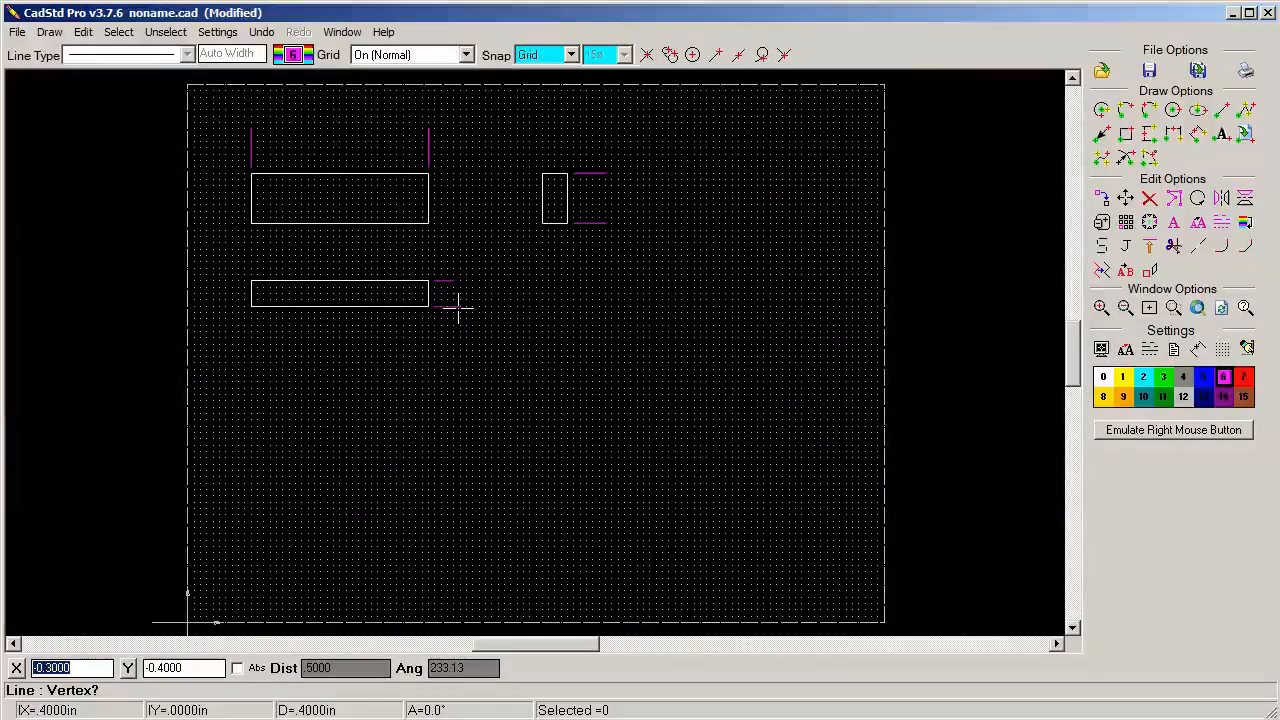
click(451, 307)
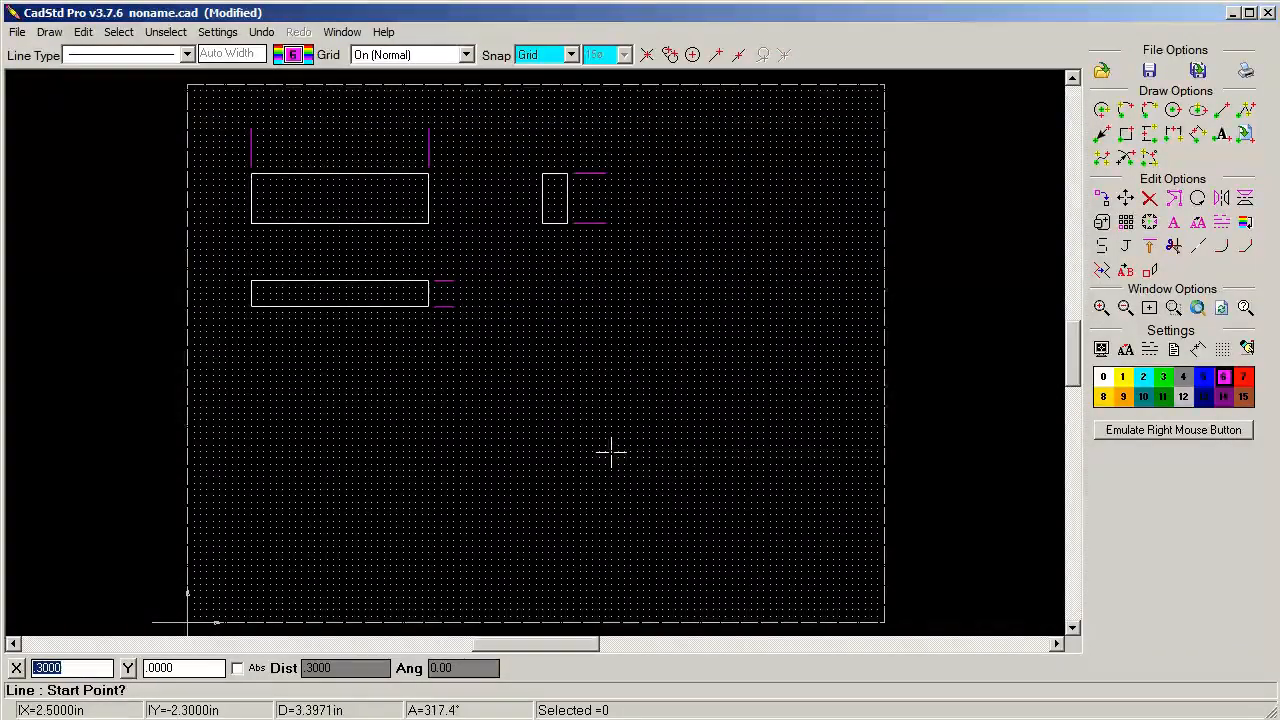
On white layer 0, place the horizontal text 2.5000 between the two vertical extension lines above the first rectangle
click(1103, 379)
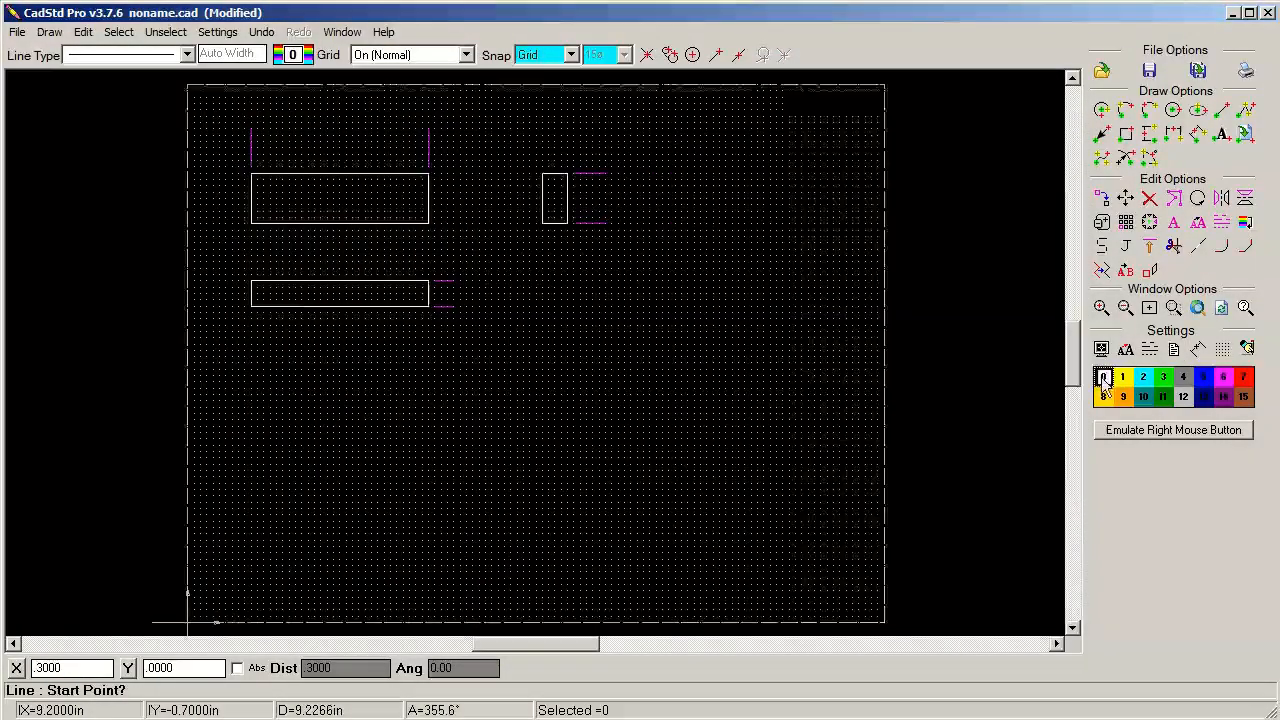
click(50, 32)
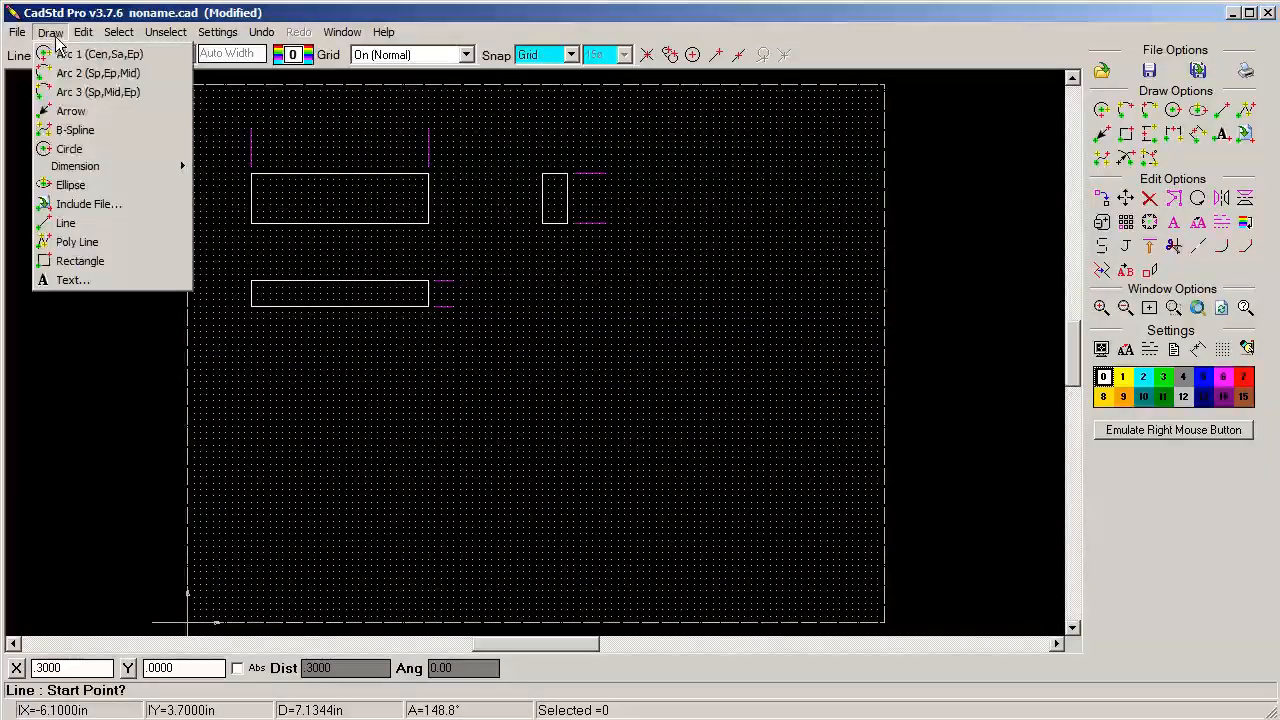
click(62, 280)
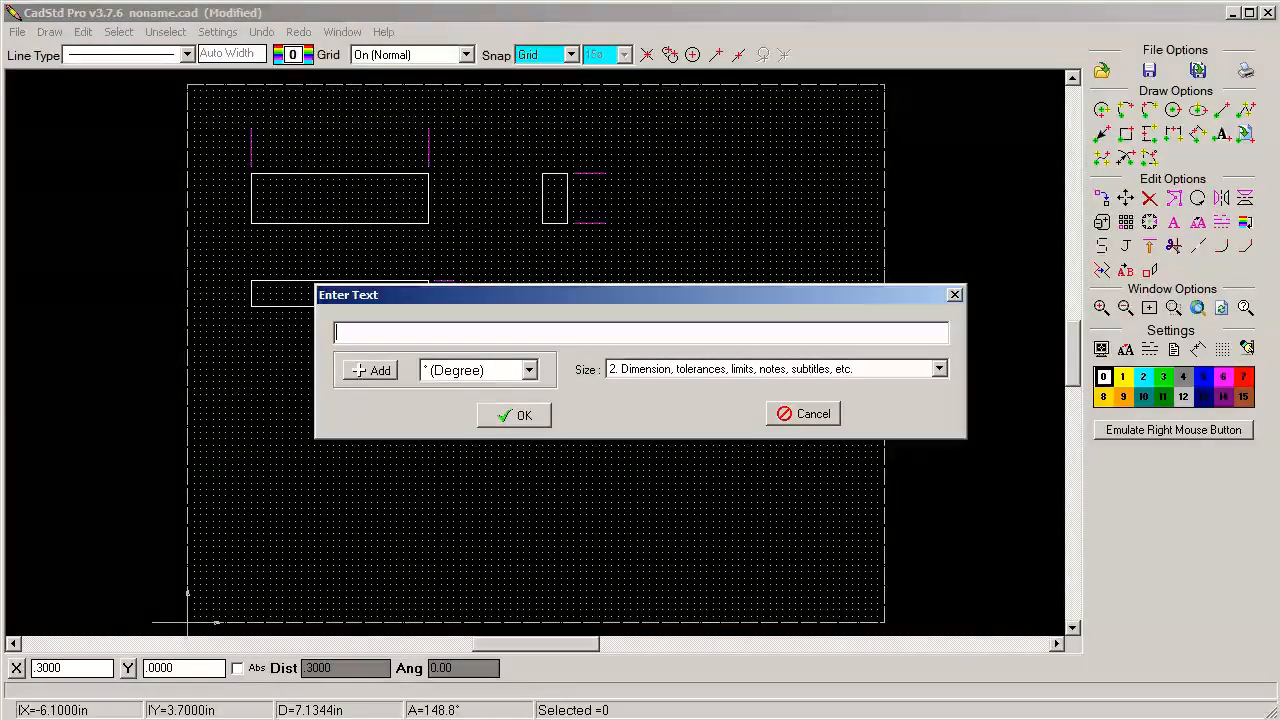
text(2.5)
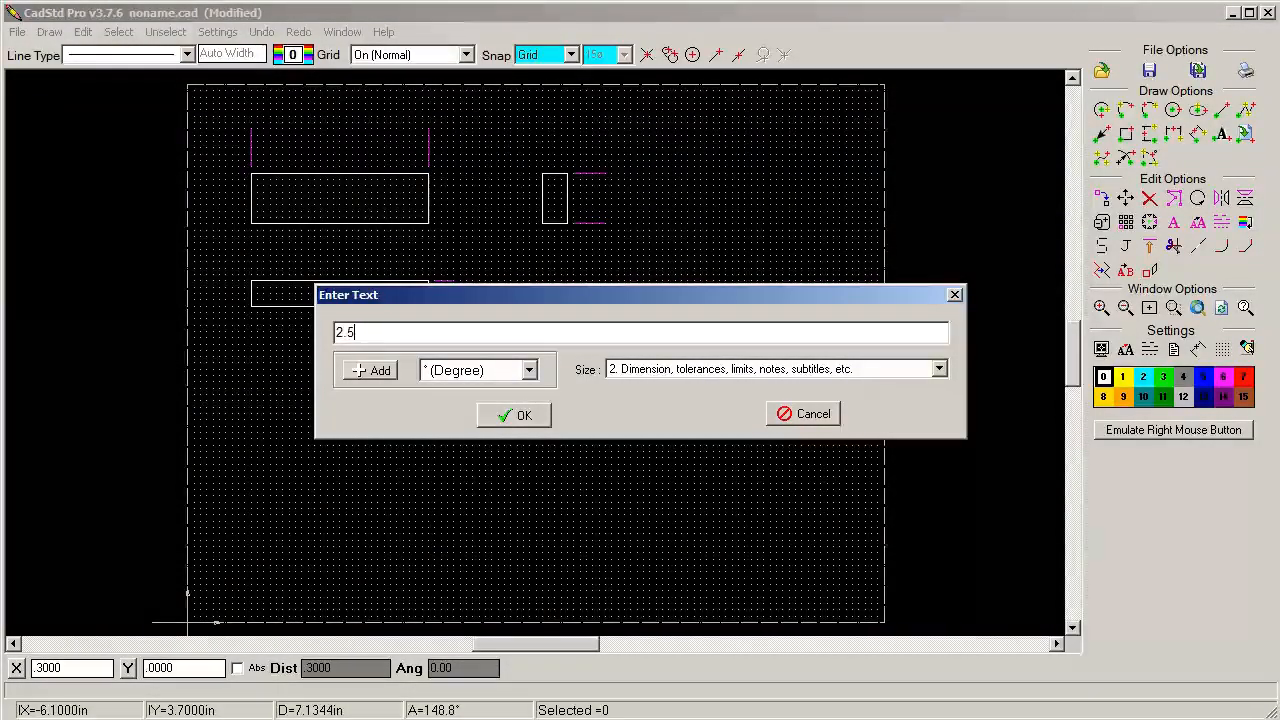
text(000)
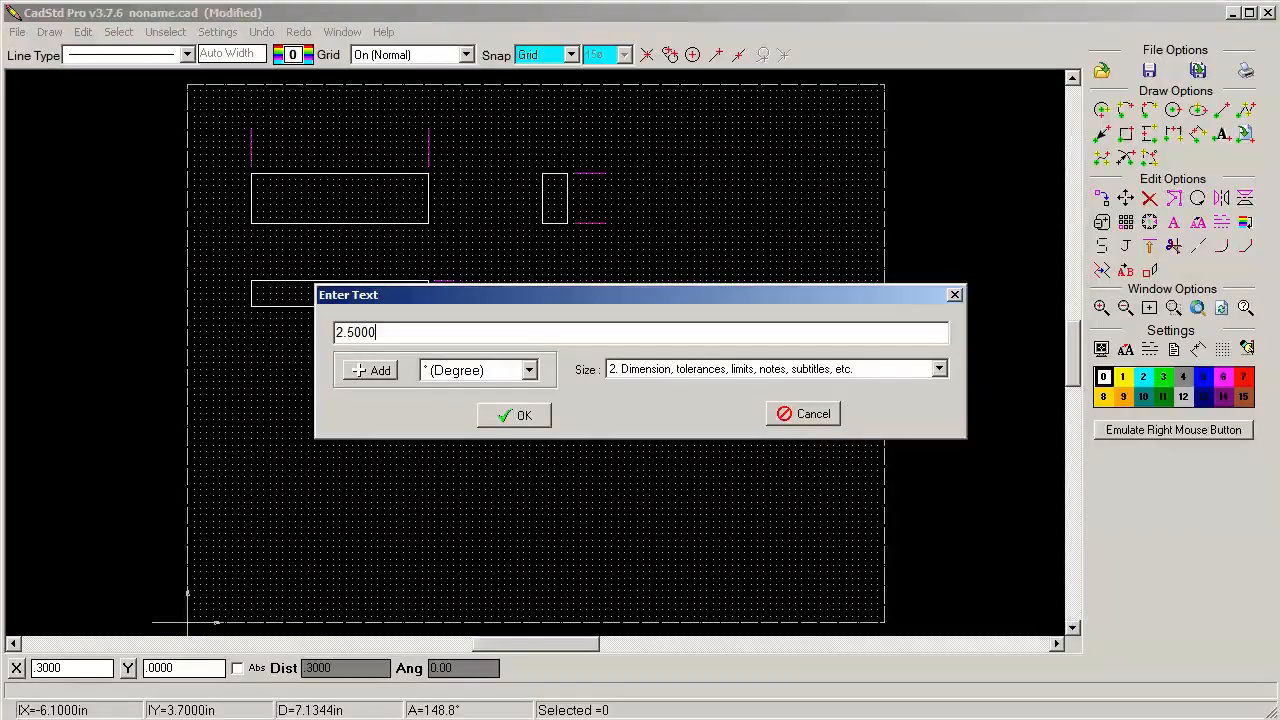
key(Return)
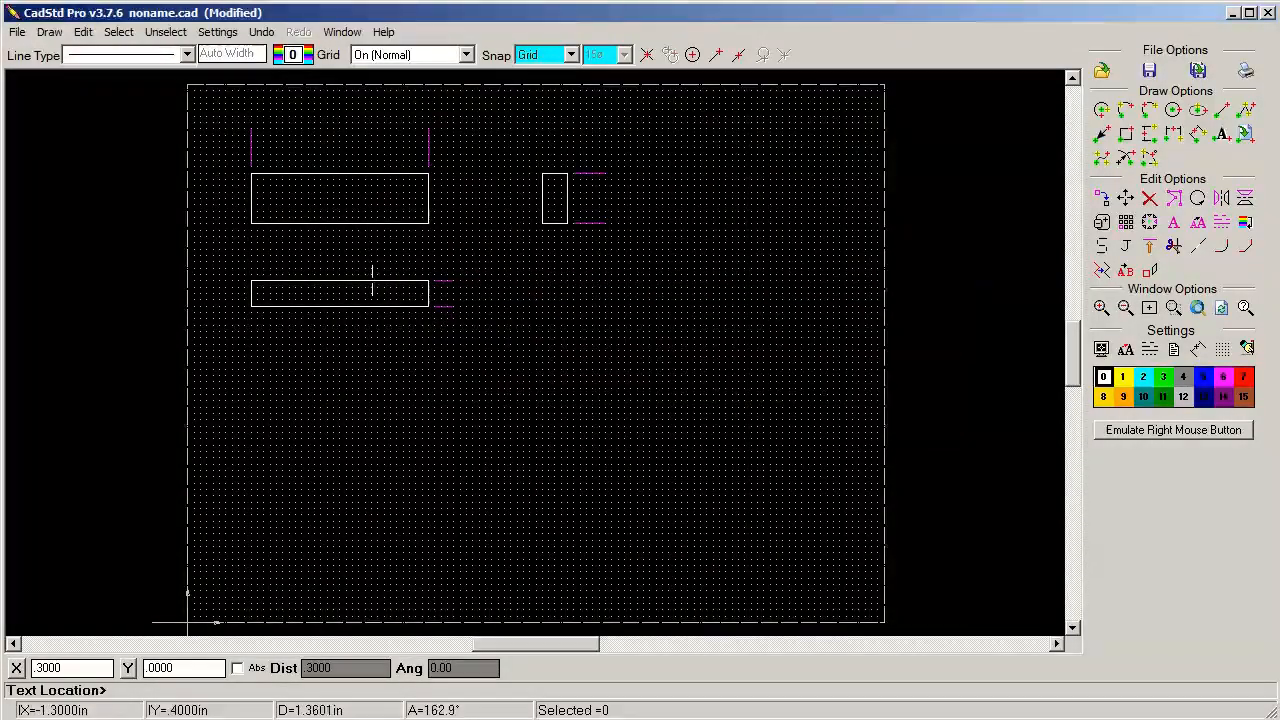
click(300, 140)
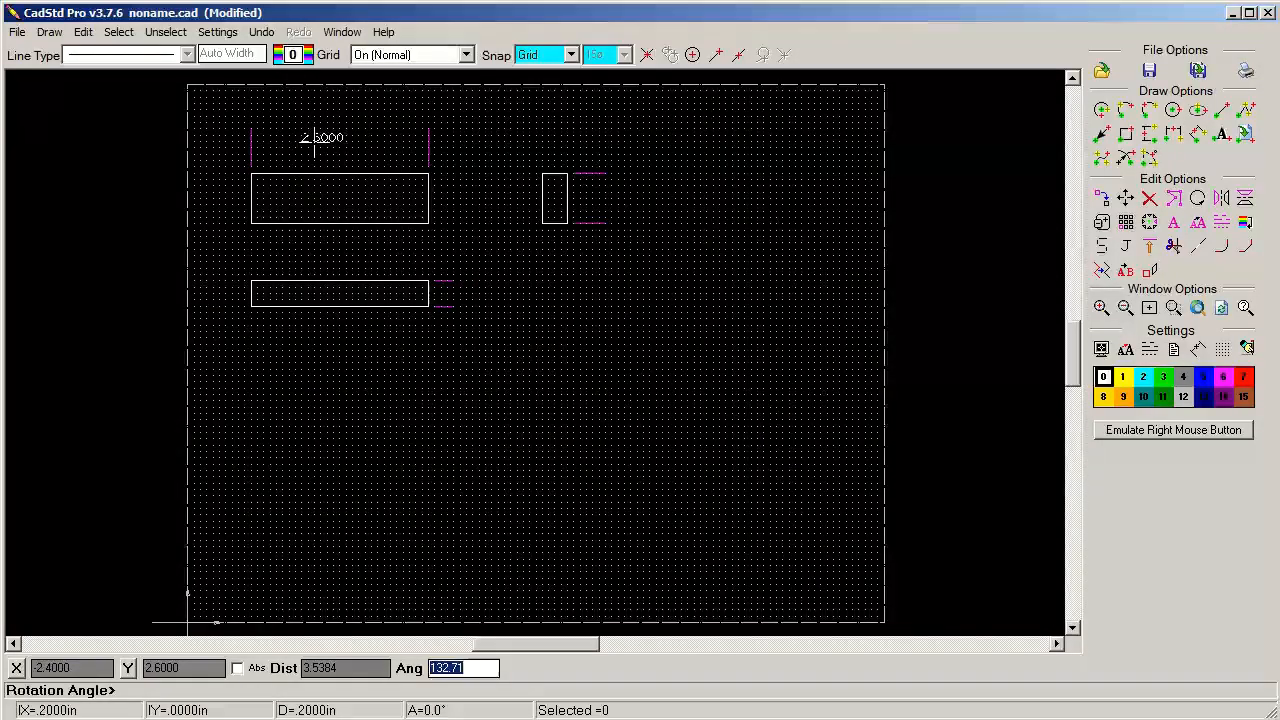
click(314, 142)
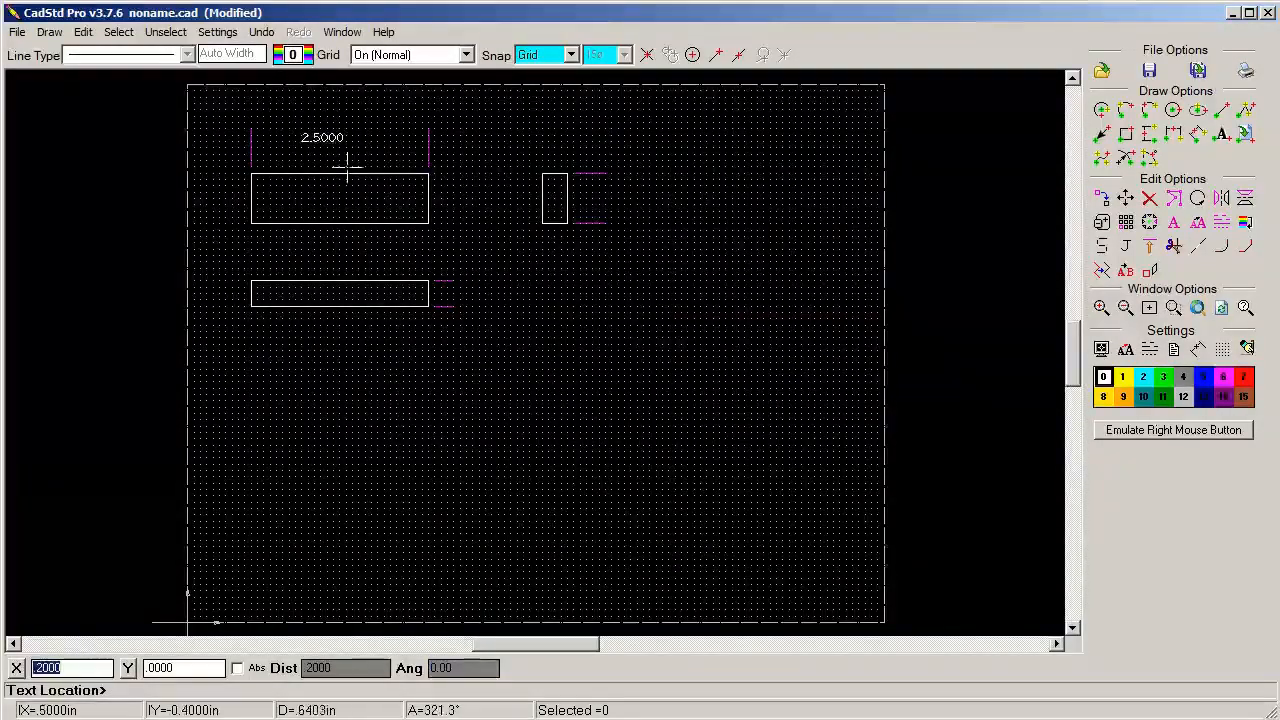
right_click(608, 345)
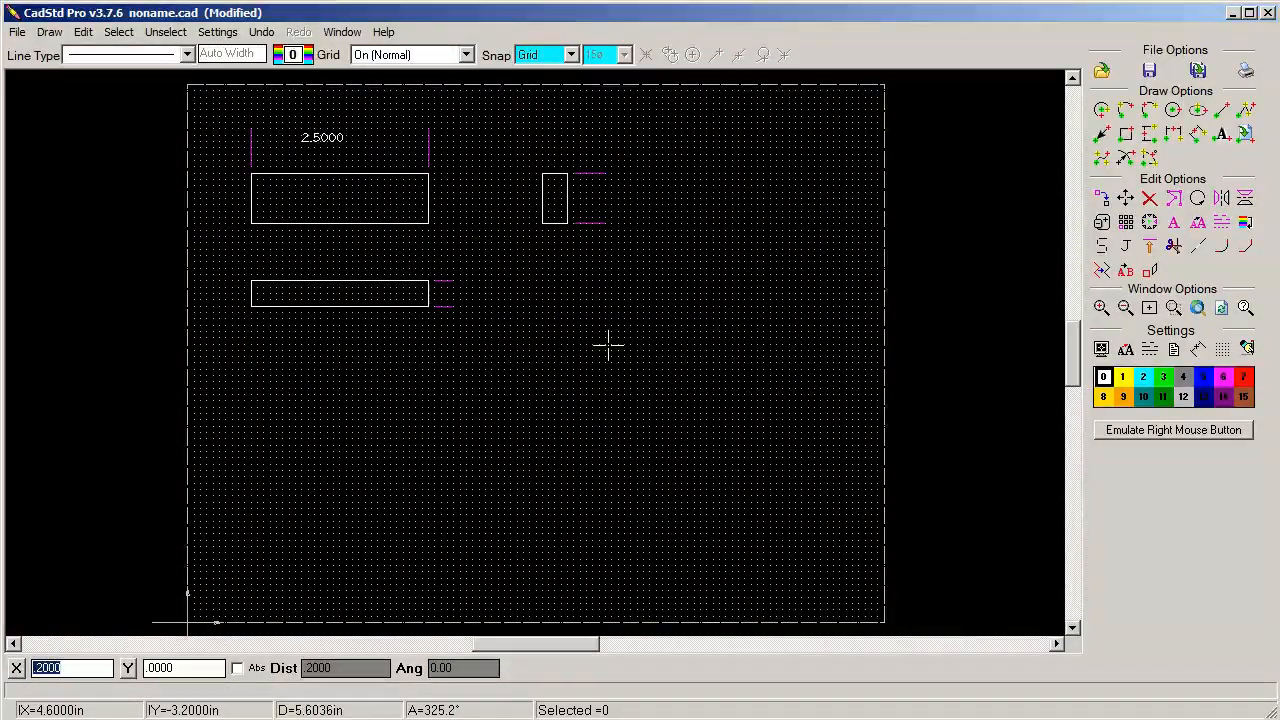
Add the horizontal text .7500 in the empty area above and to the right of the side view
right_click(608, 345)
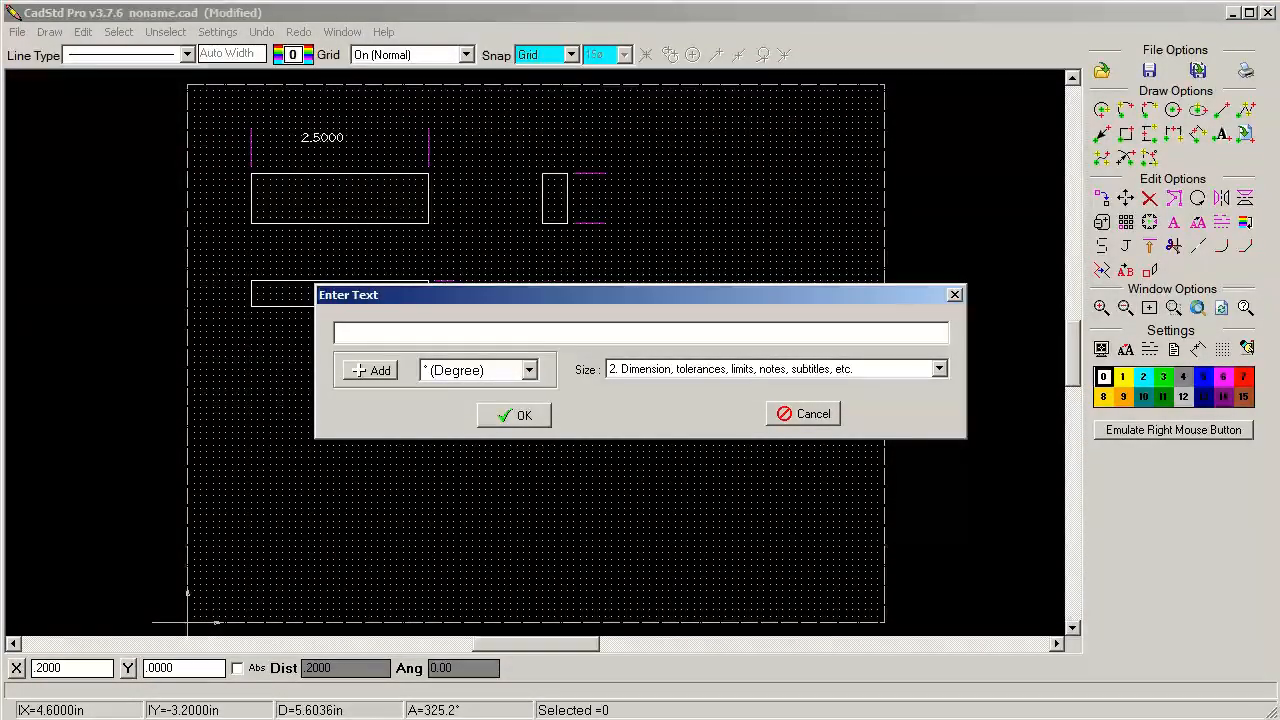
text(1)
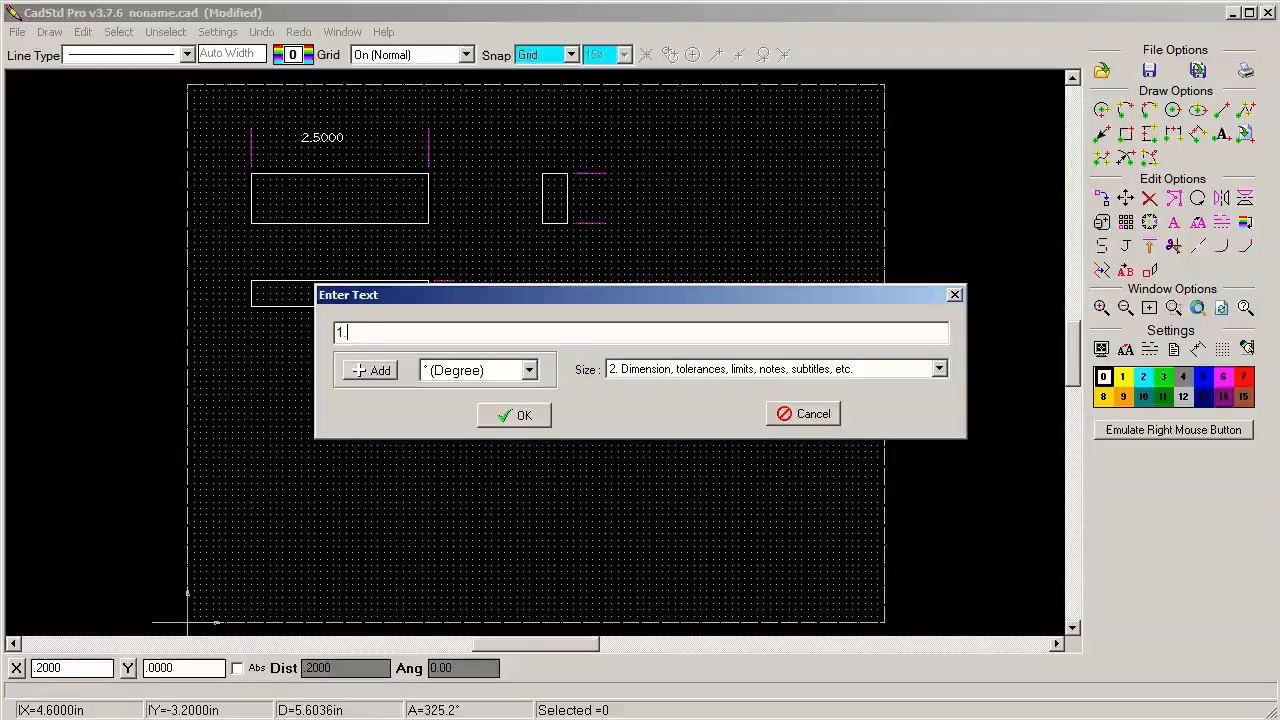
text(.)
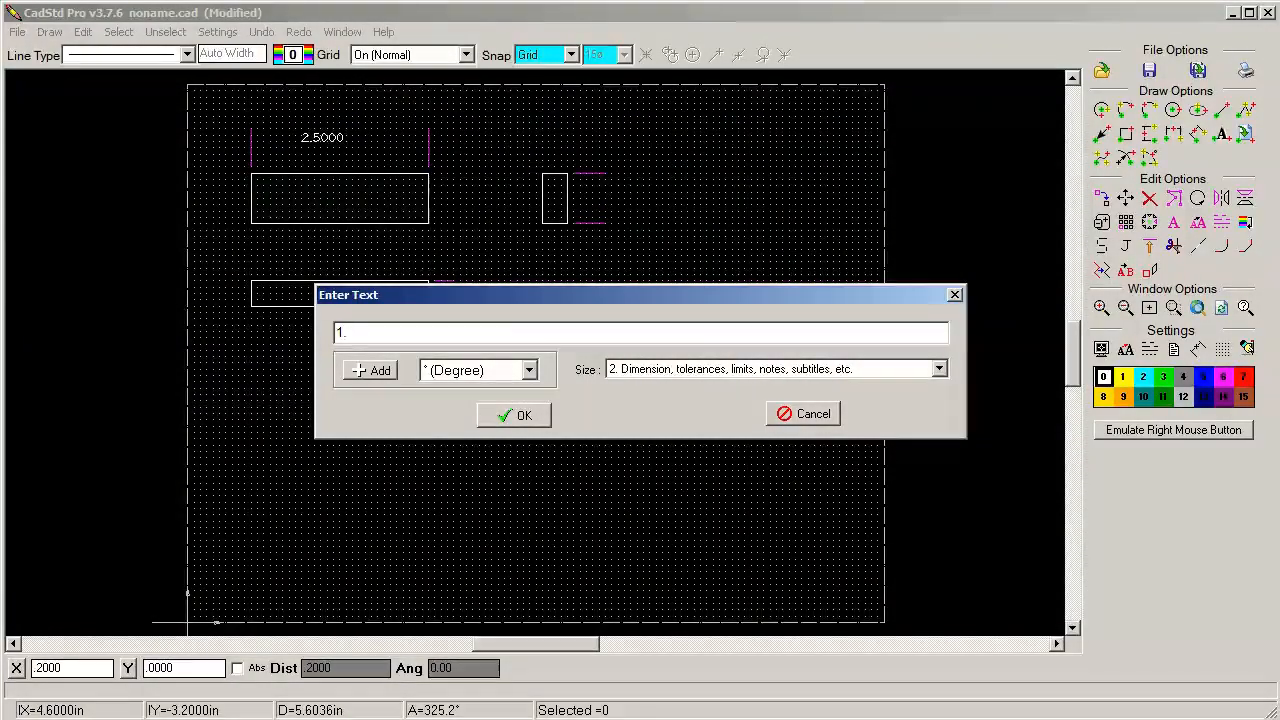
key(BackSpace)
key(BackSpace)
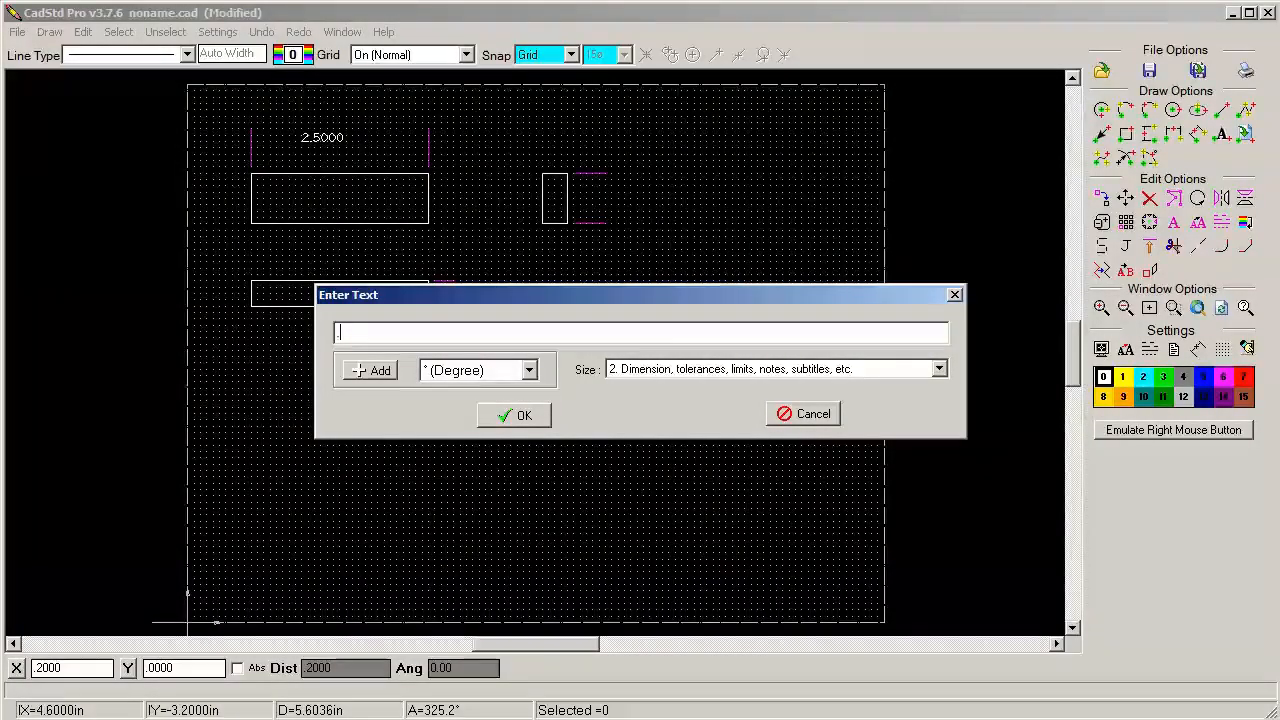
text(.750)
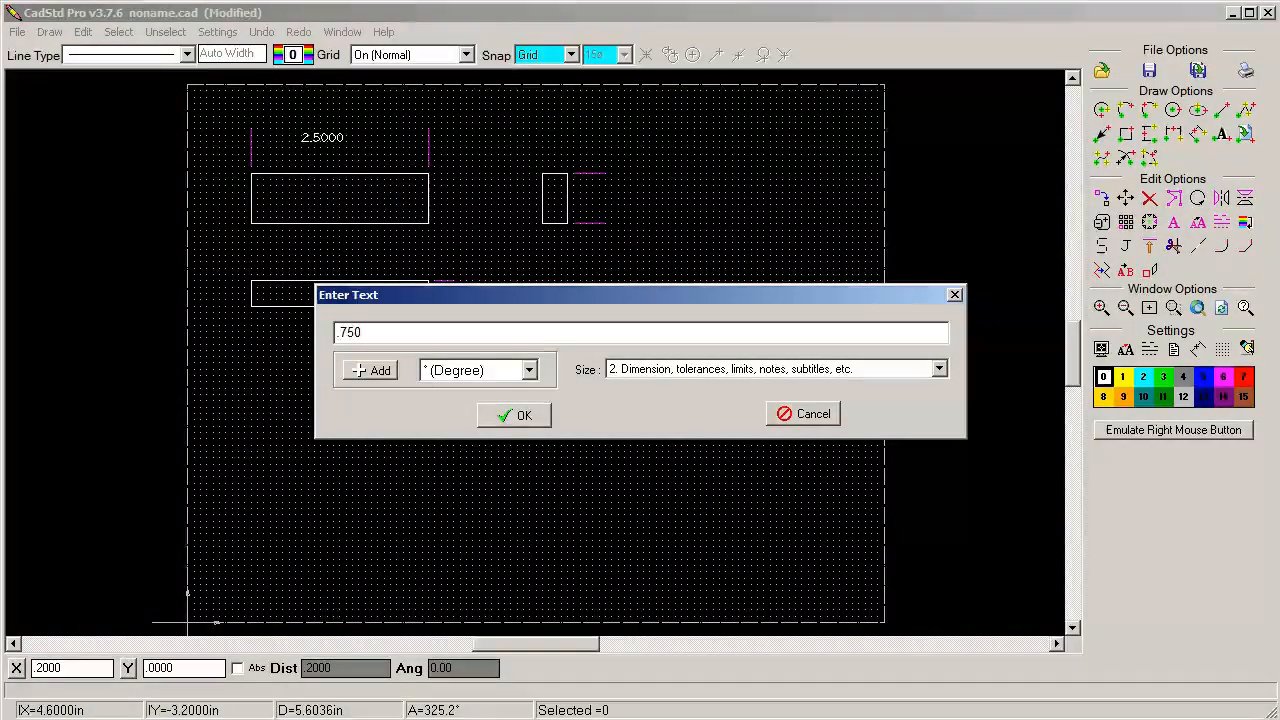
text(0)
click(508, 414)
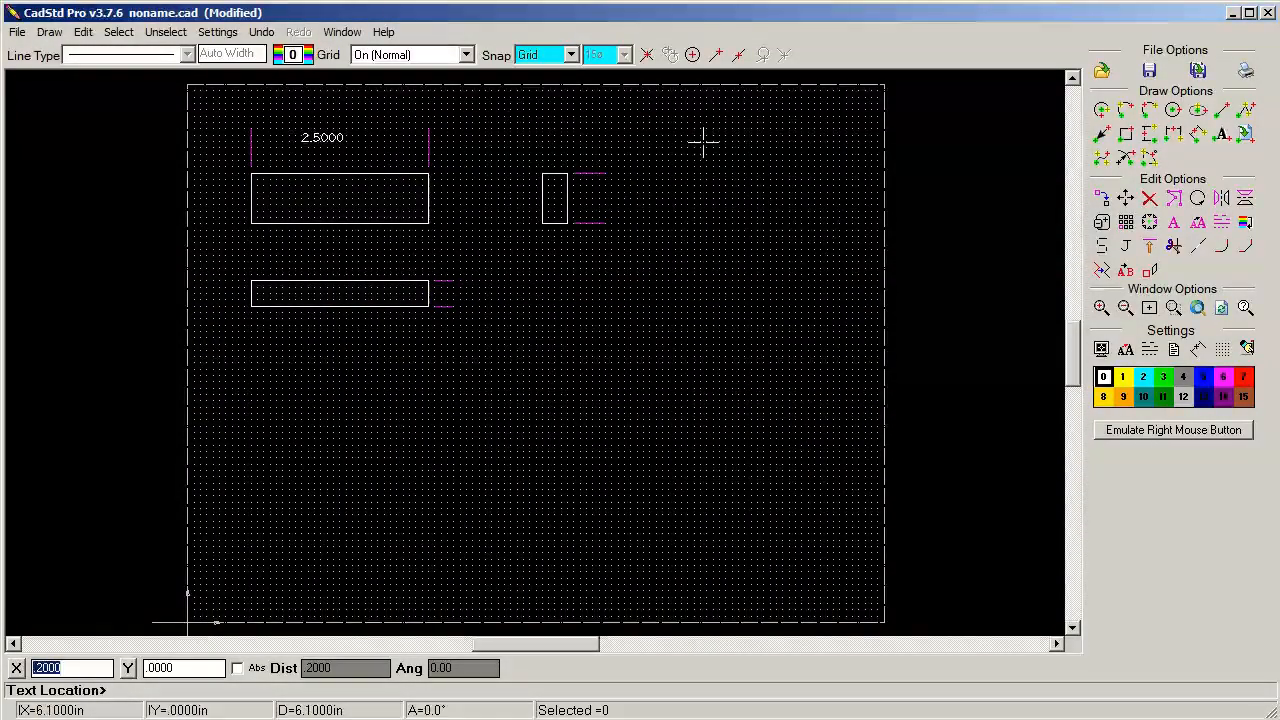
click(664, 146)
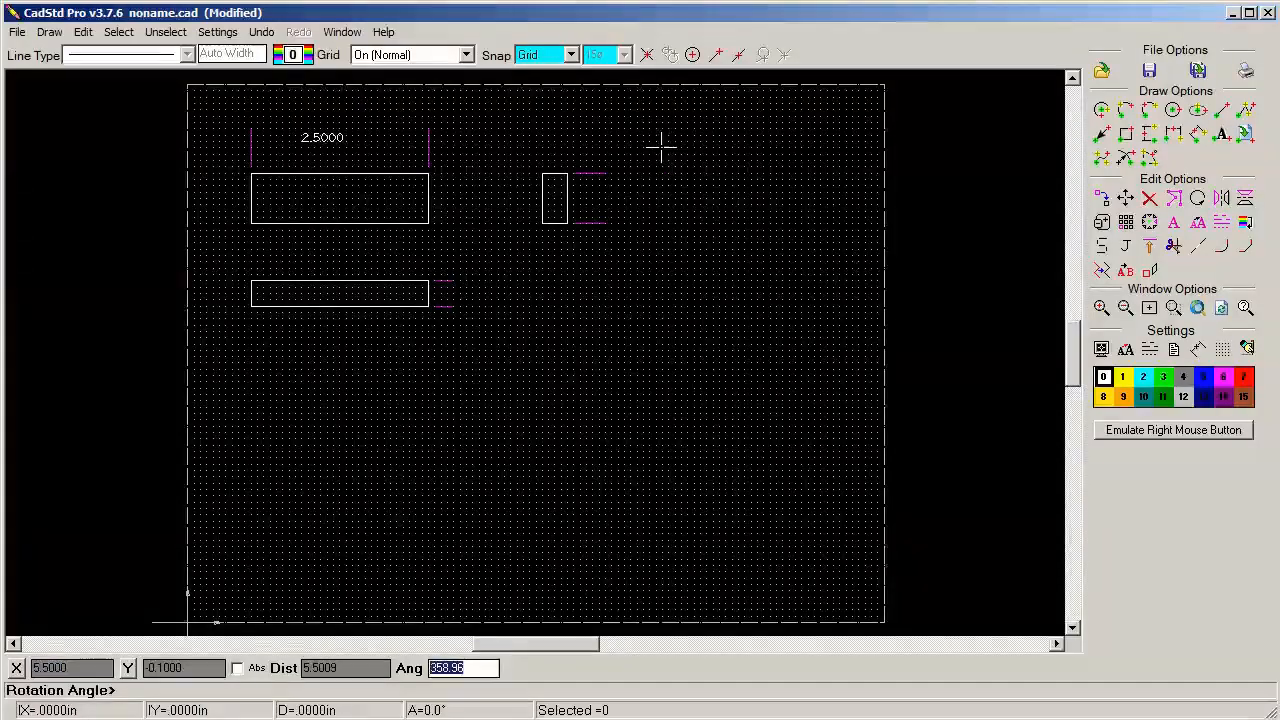
click(682, 146)
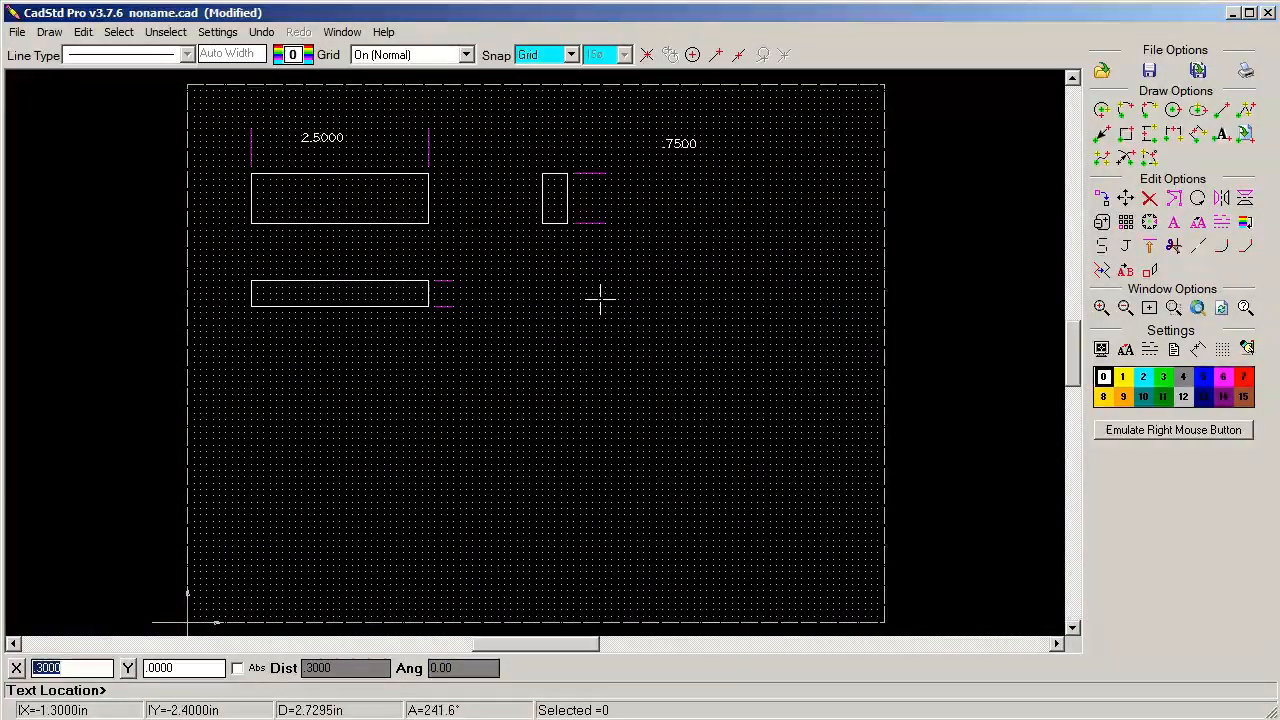
Add the horizontal text .3750 below and to the right of the bottom rectangle
click(515, 391)
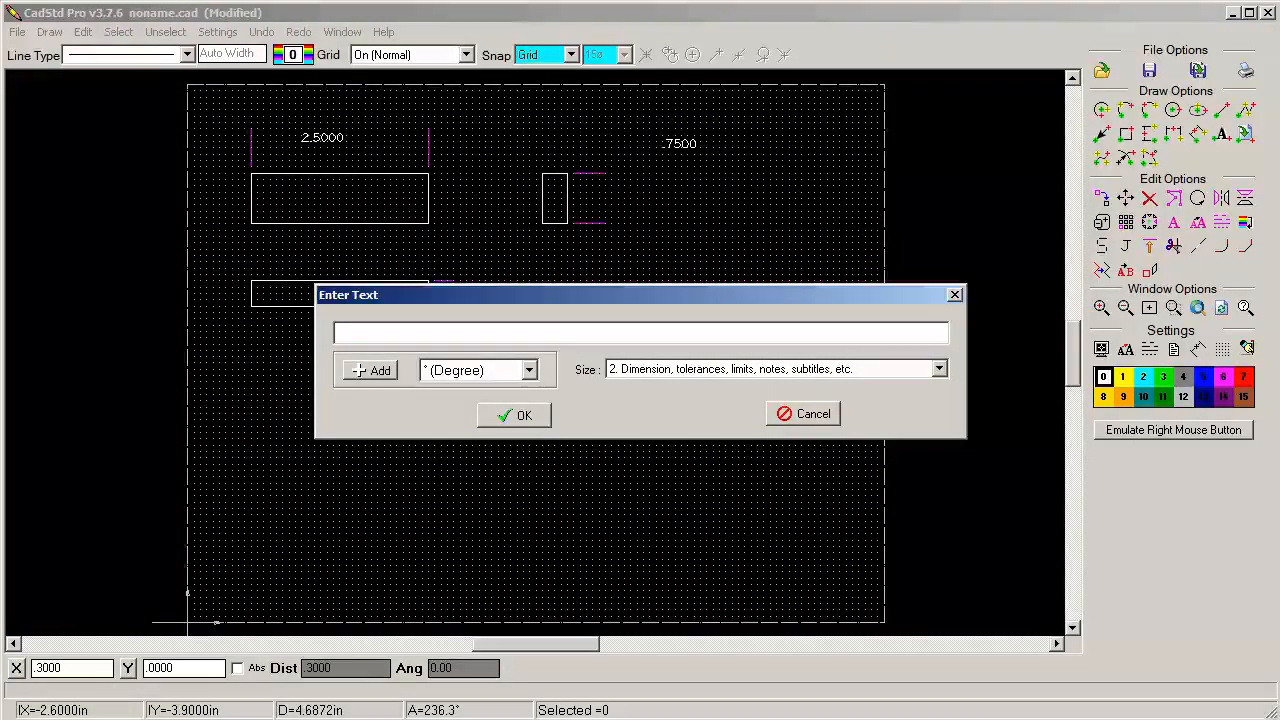
text(3750)
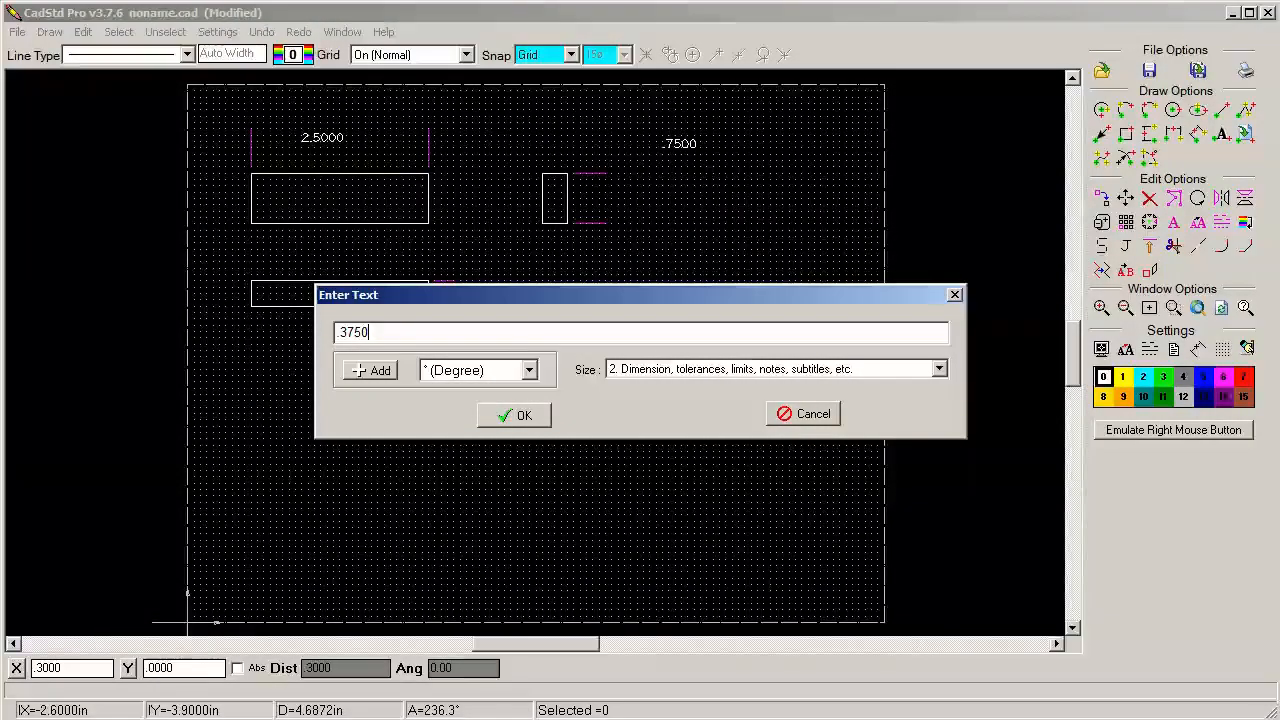
click(510, 414)
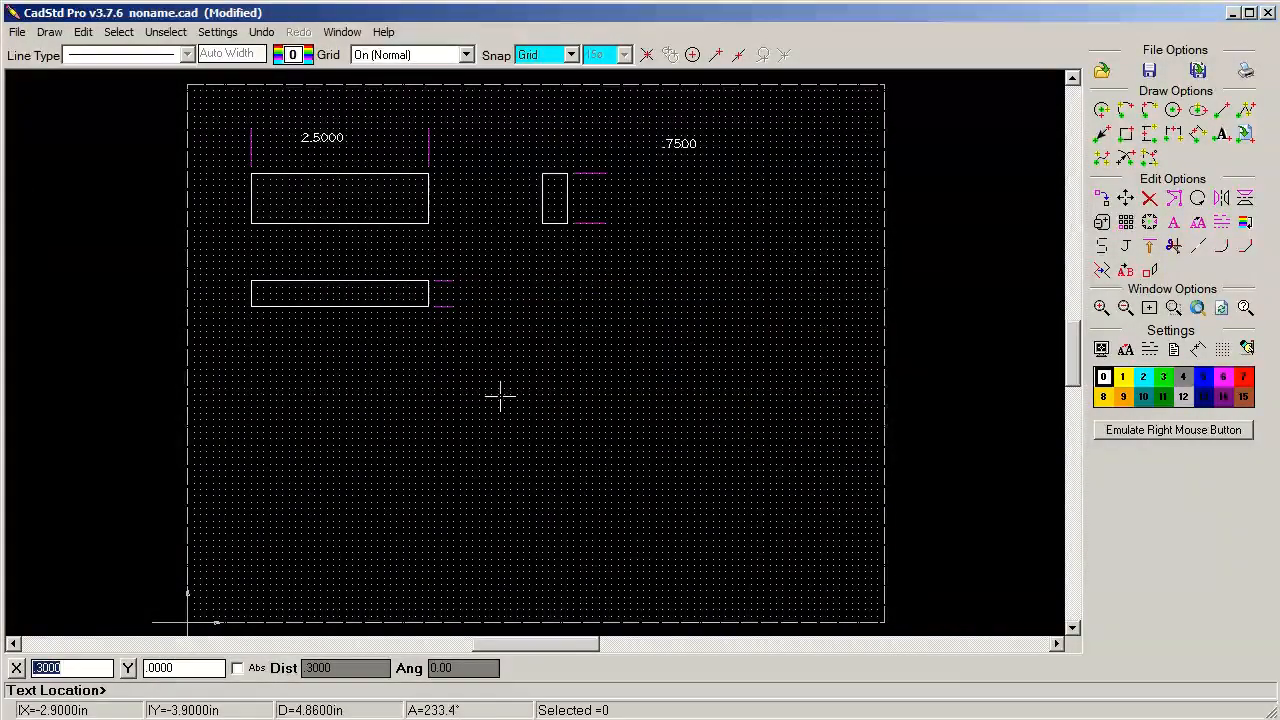
click(500, 360)
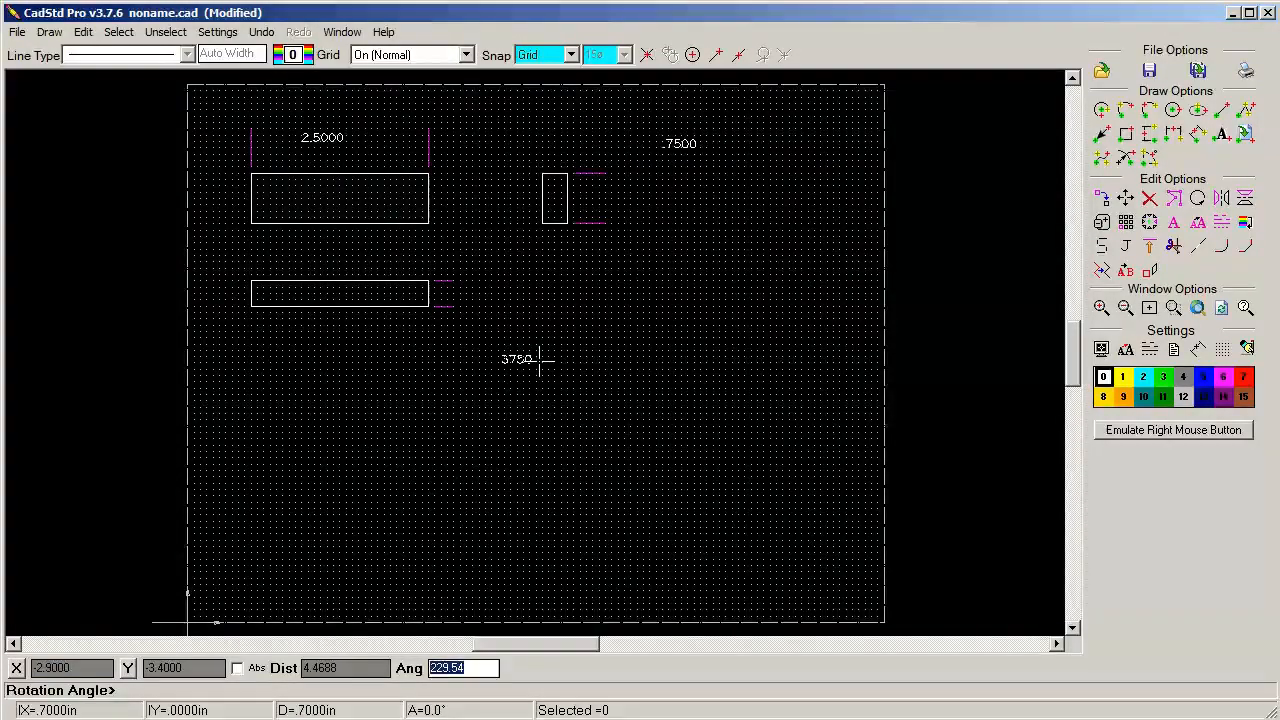
click(537, 360)
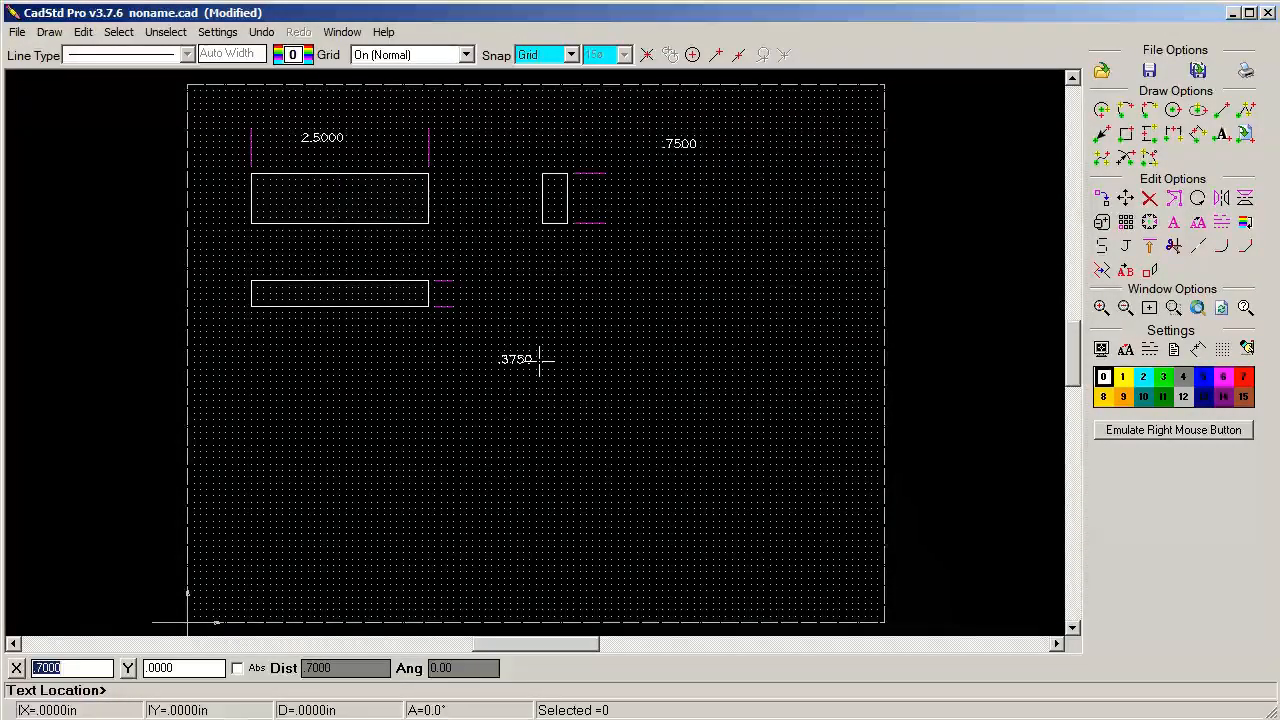
On magenta layer 6, draw vertical arrows pointing to both extension lines beside the side view
click(1226, 380)
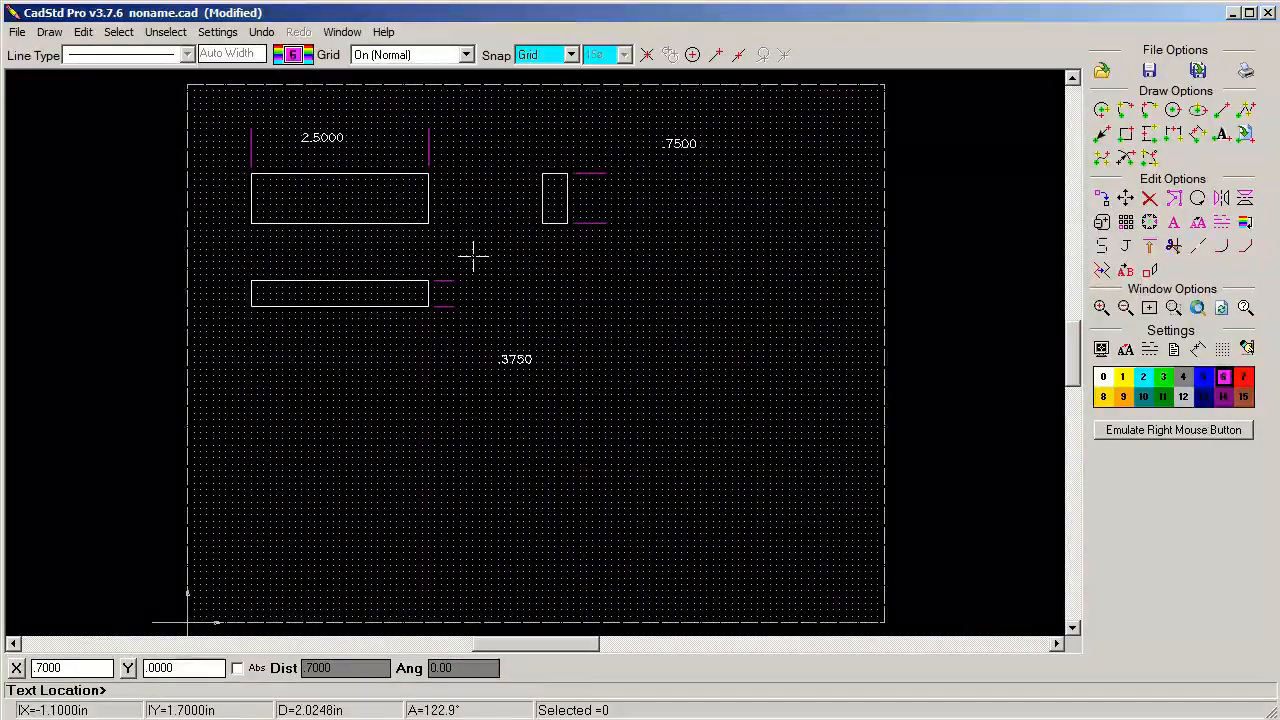
click(50, 32)
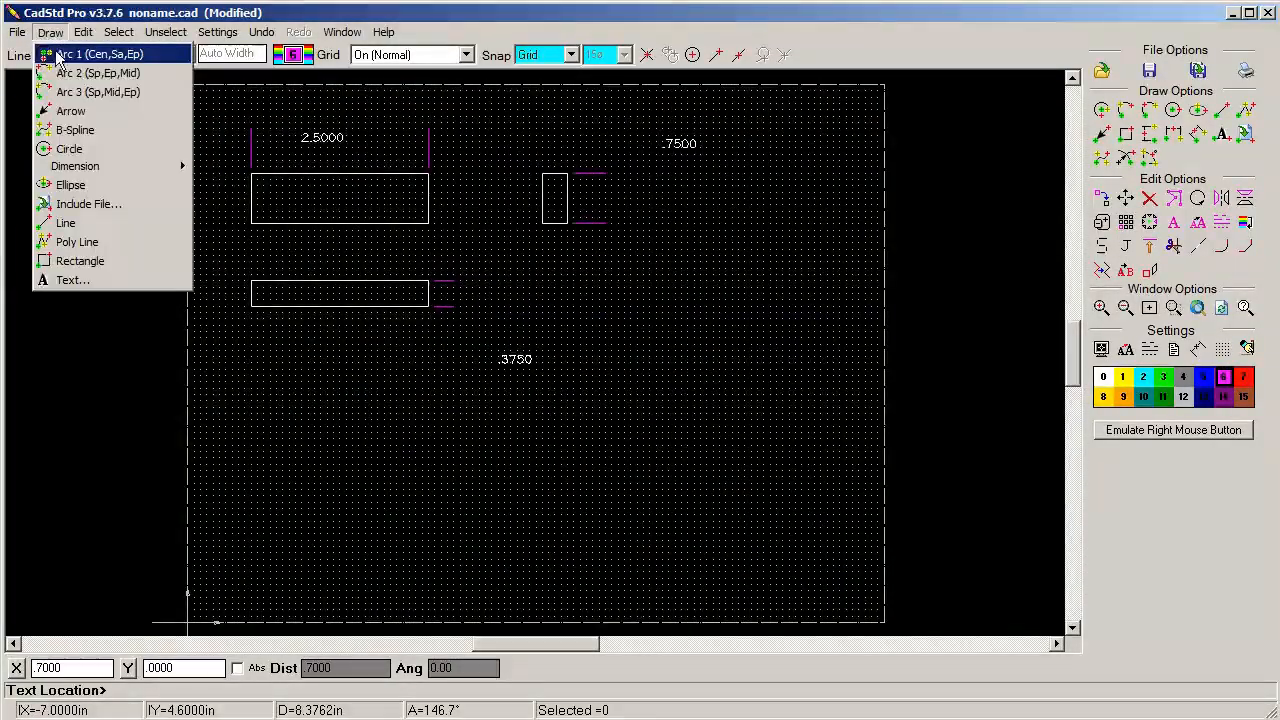
click(72, 111)
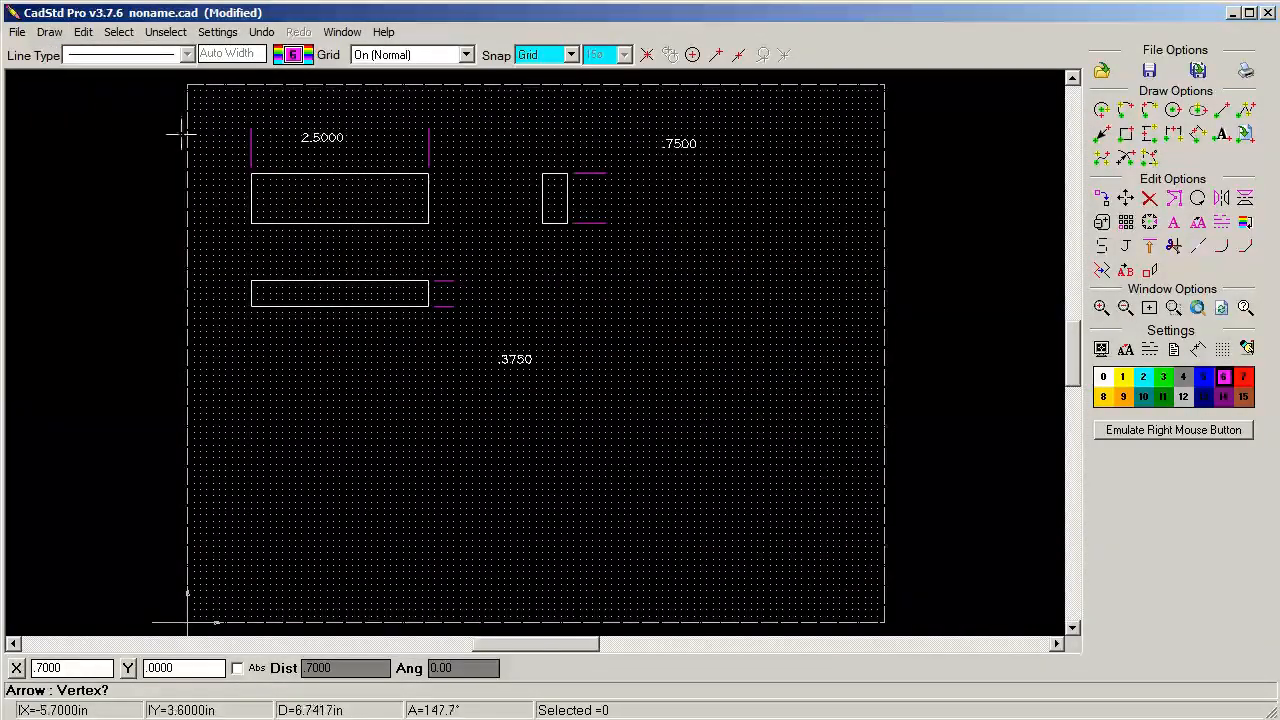
click(1102, 141)
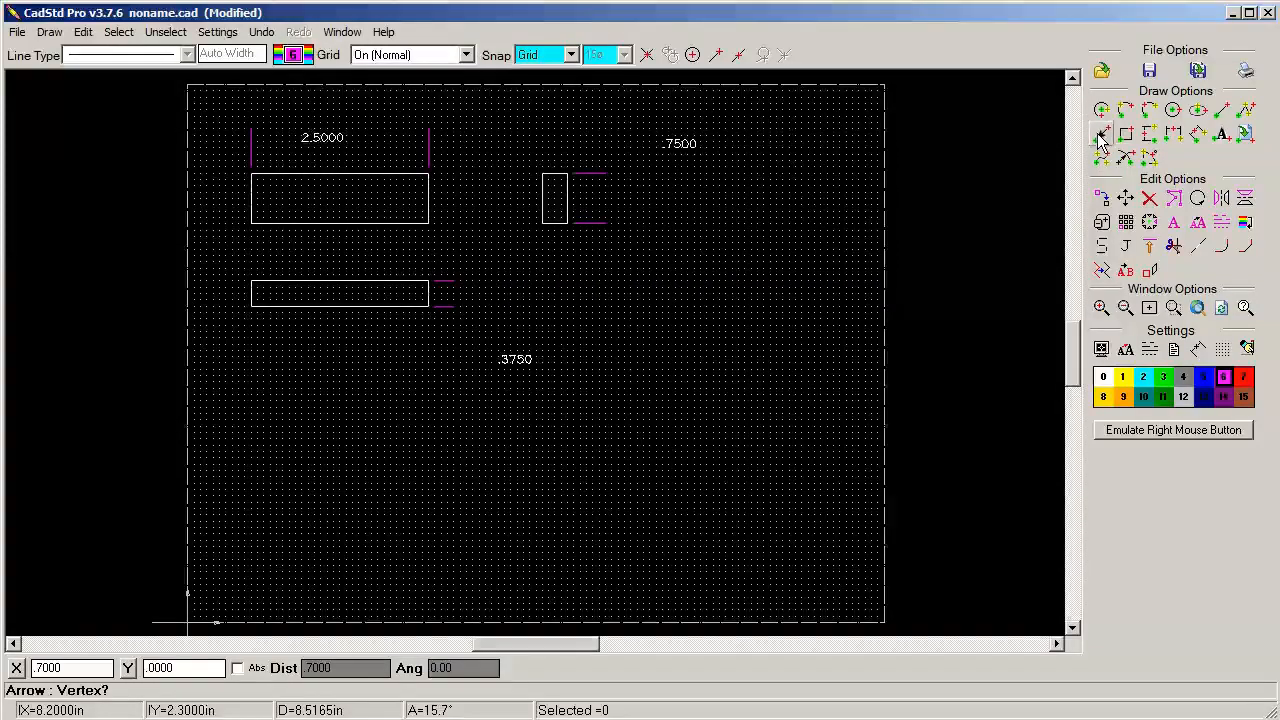
click(598, 220)
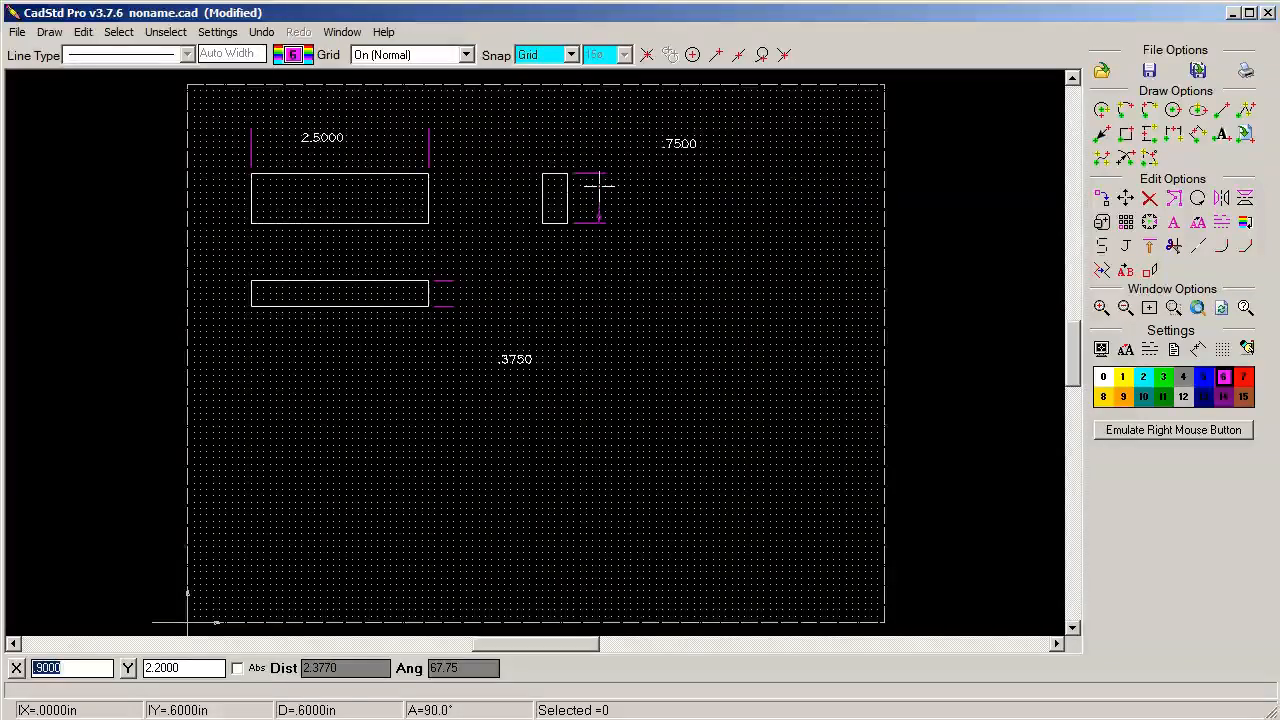
click(598, 173)
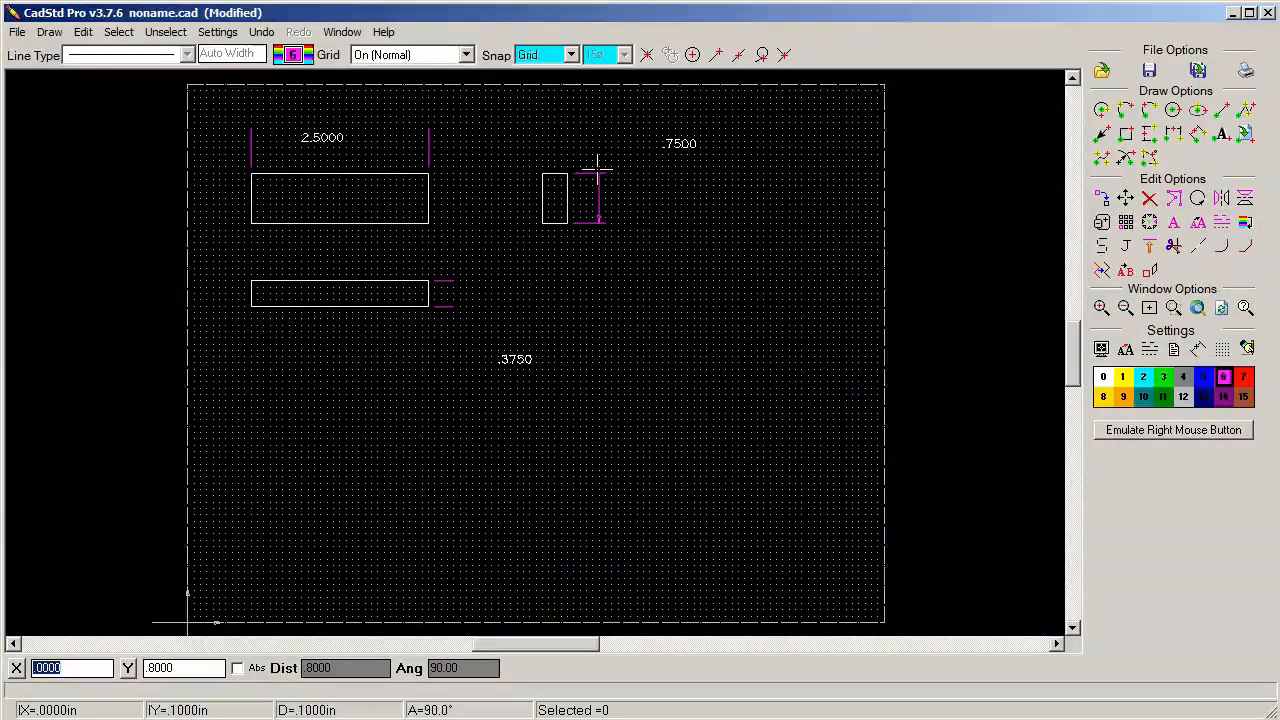
Draw an arrow leader from the side view's upper extension line to the .7500 text, ending in a horizontal segment about 0.3 in long
click(598, 175)
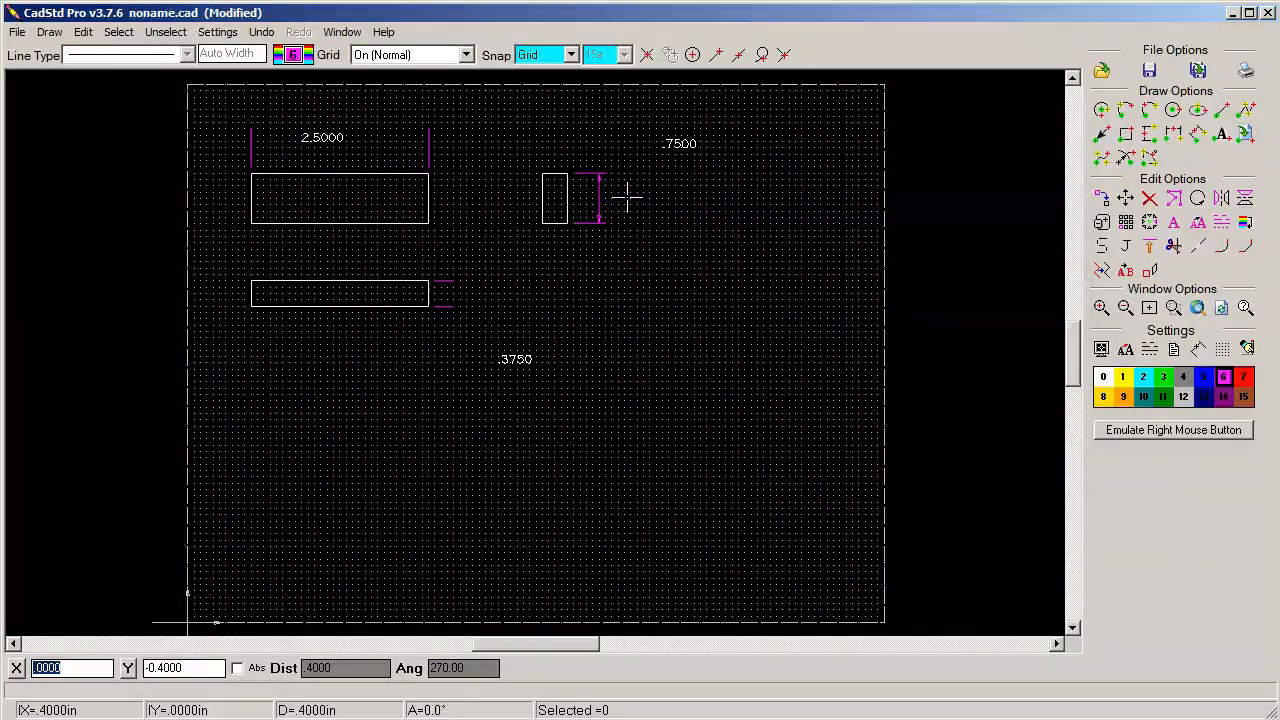
click(646, 148)
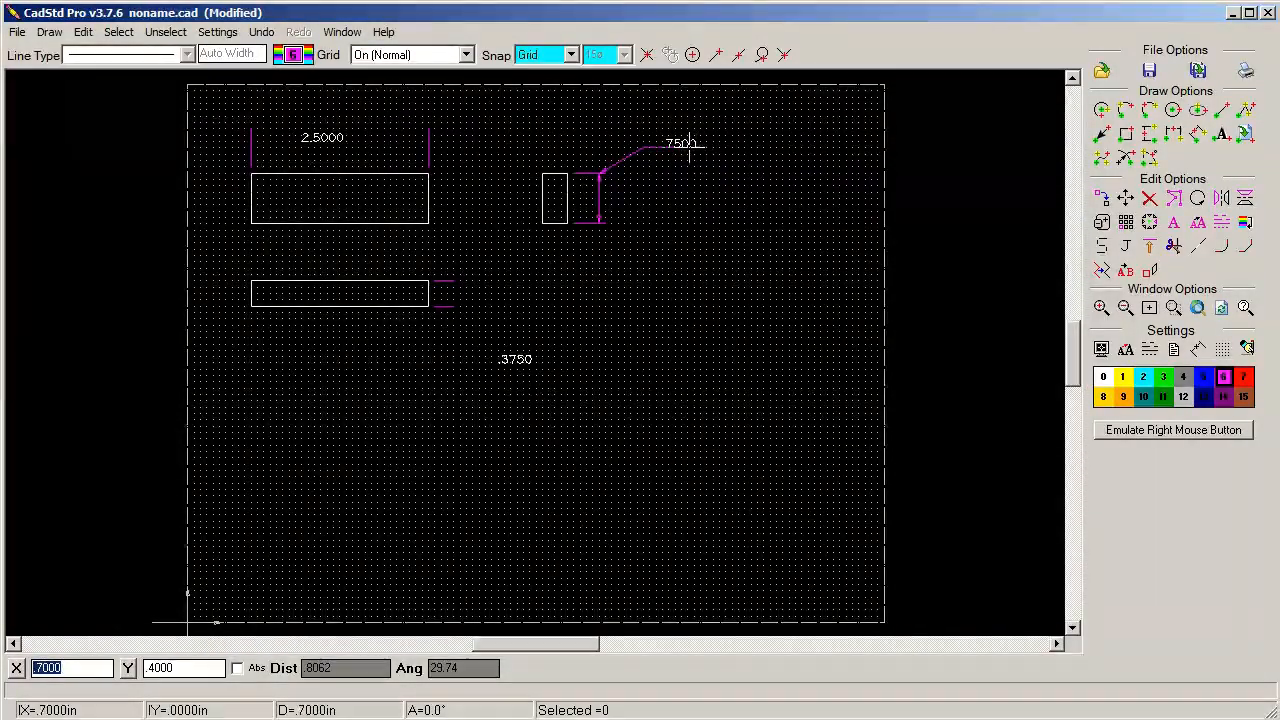
click(662, 148)
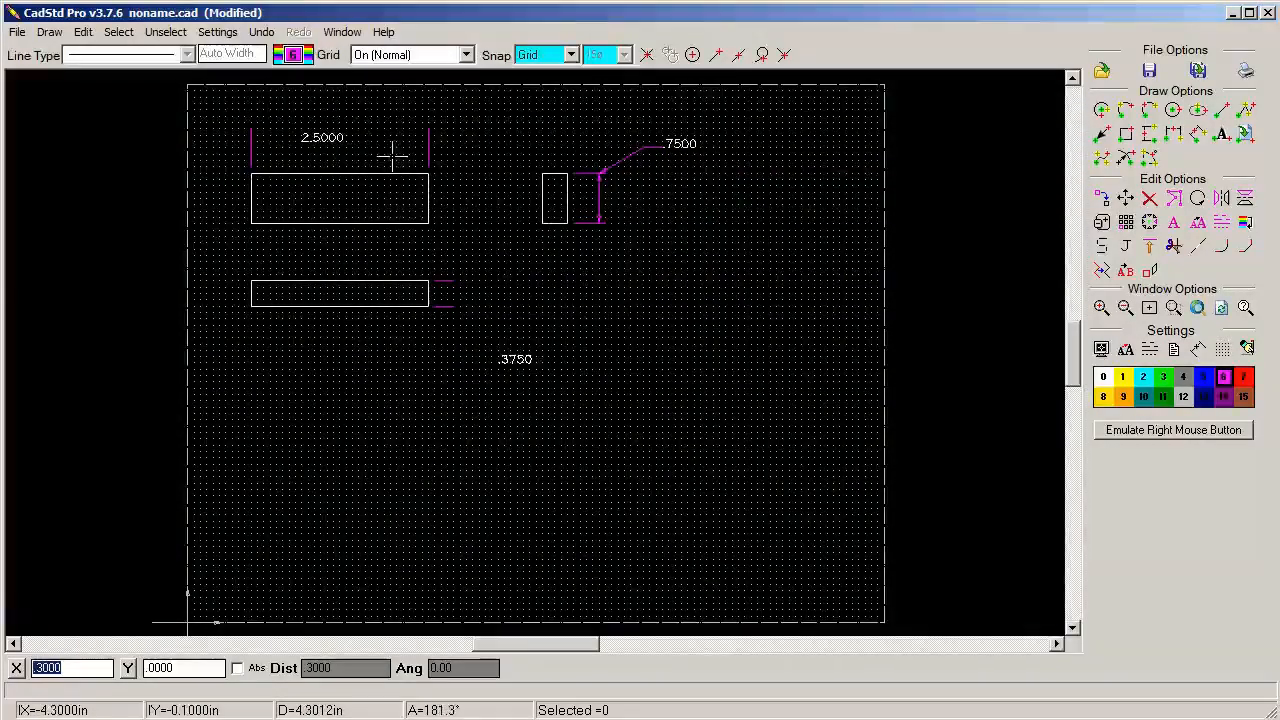
Draw horizontal arrows from both sides of the 2.5000 text out to the two vertical extension lines
click(428, 134)
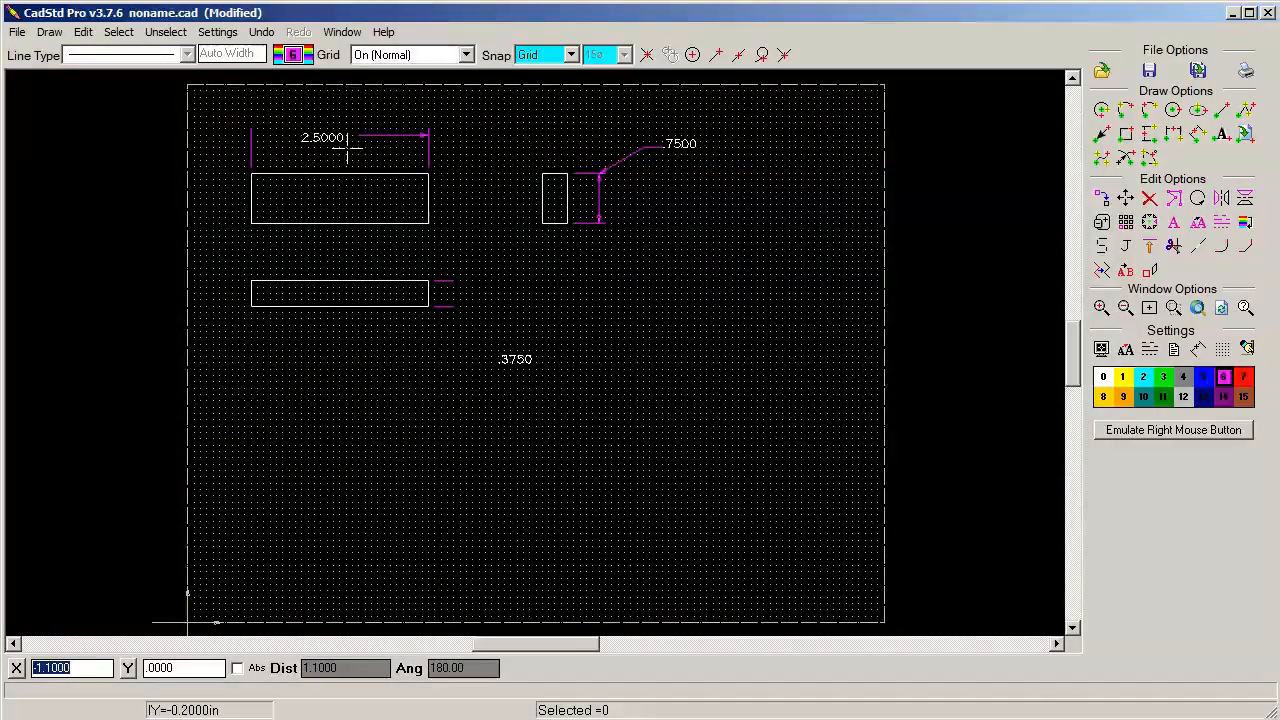
click(255, 134)
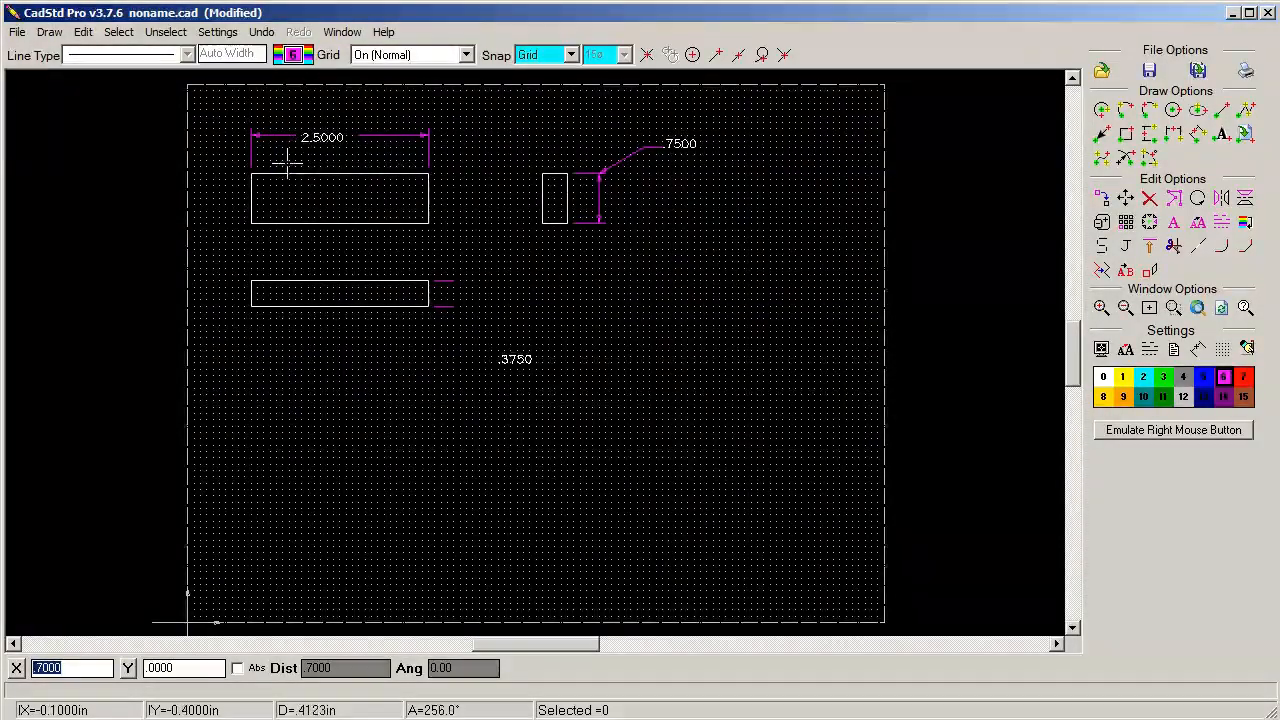
Draw vertical arrows pointing to both extension lines beside the bottom rectangle
click(443, 283)
click(447, 310)
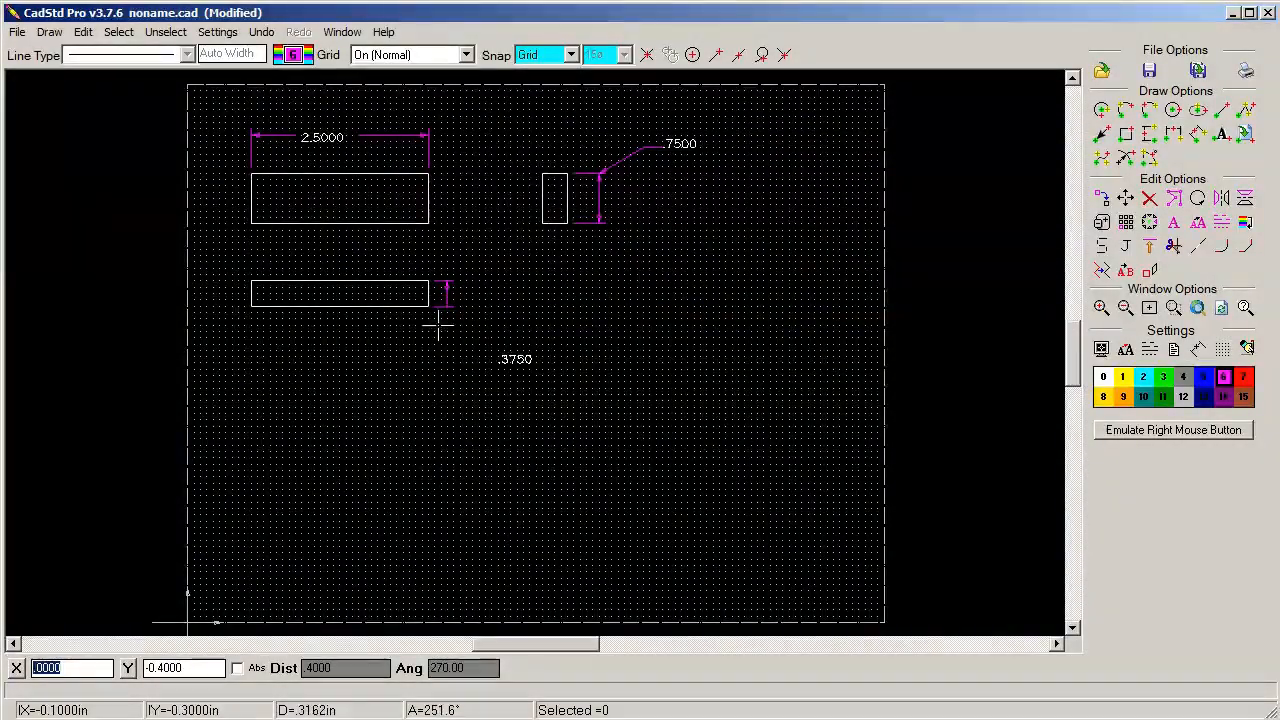
click(447, 305)
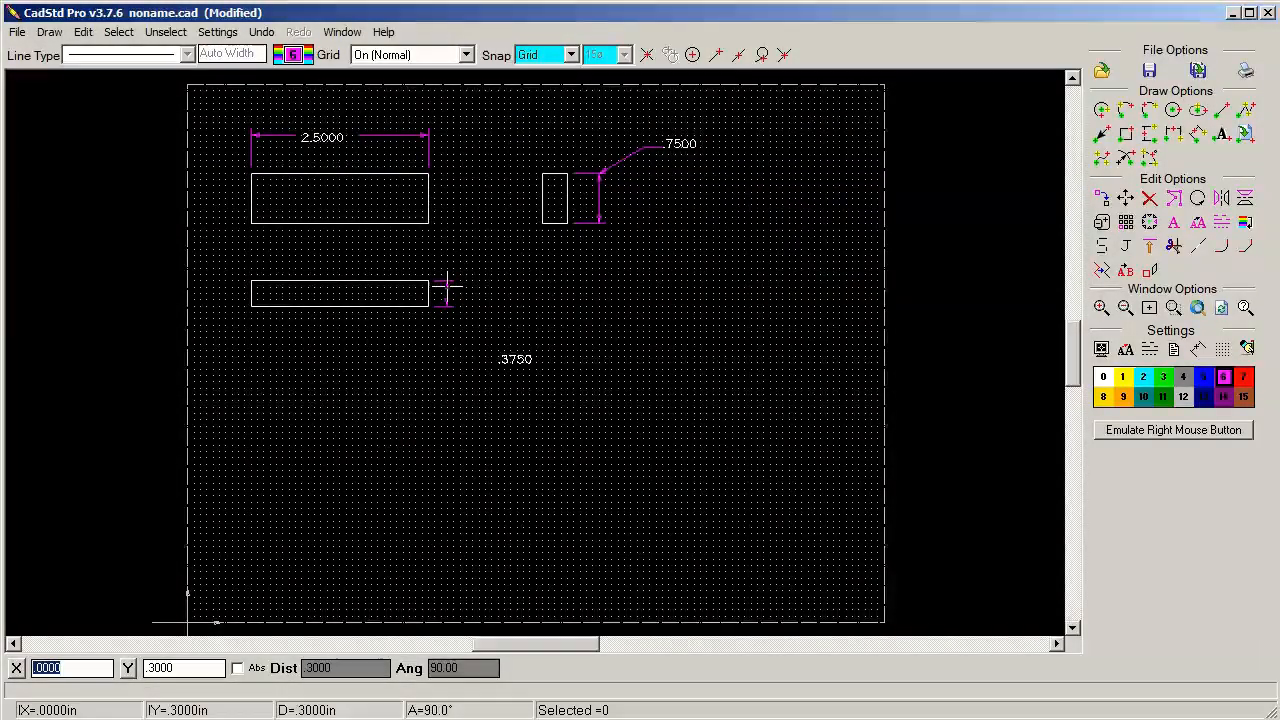
click(445, 285)
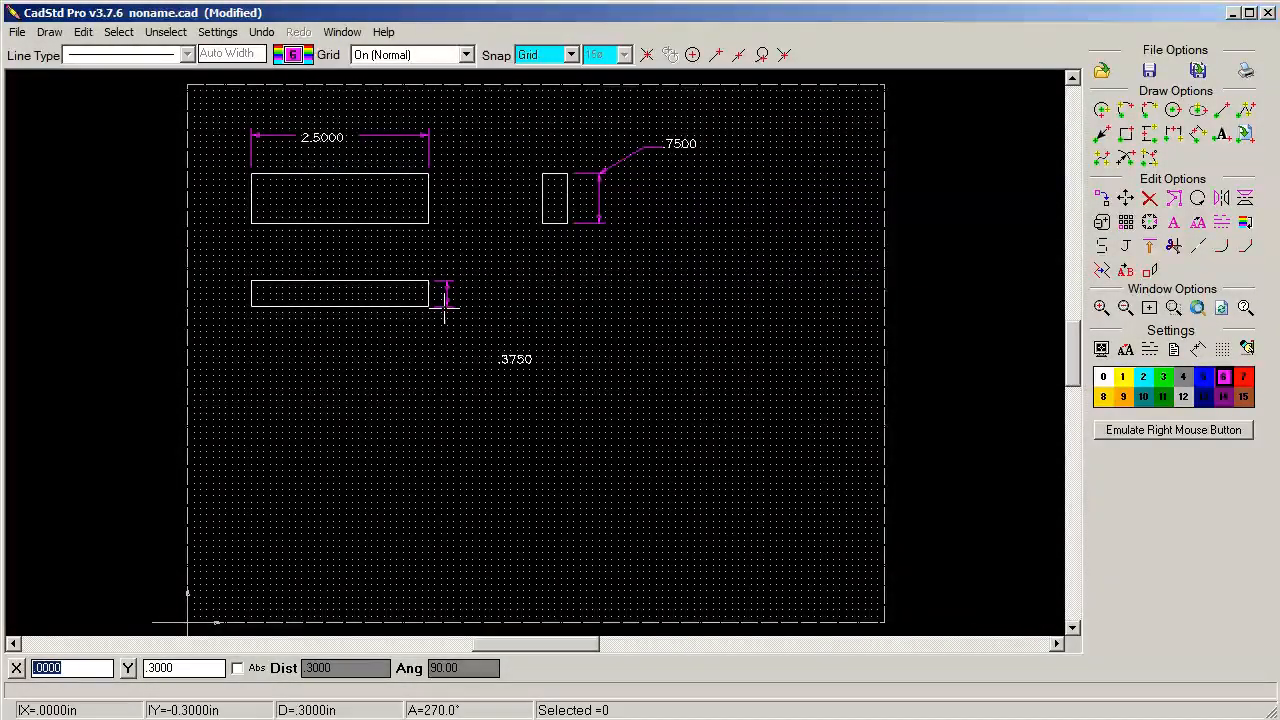
Draw an arrow leader from the bottom rectangle's lower extension line to the .3750 text, with a horizontal segment about 0.9 in long beneath it
click(447, 299)
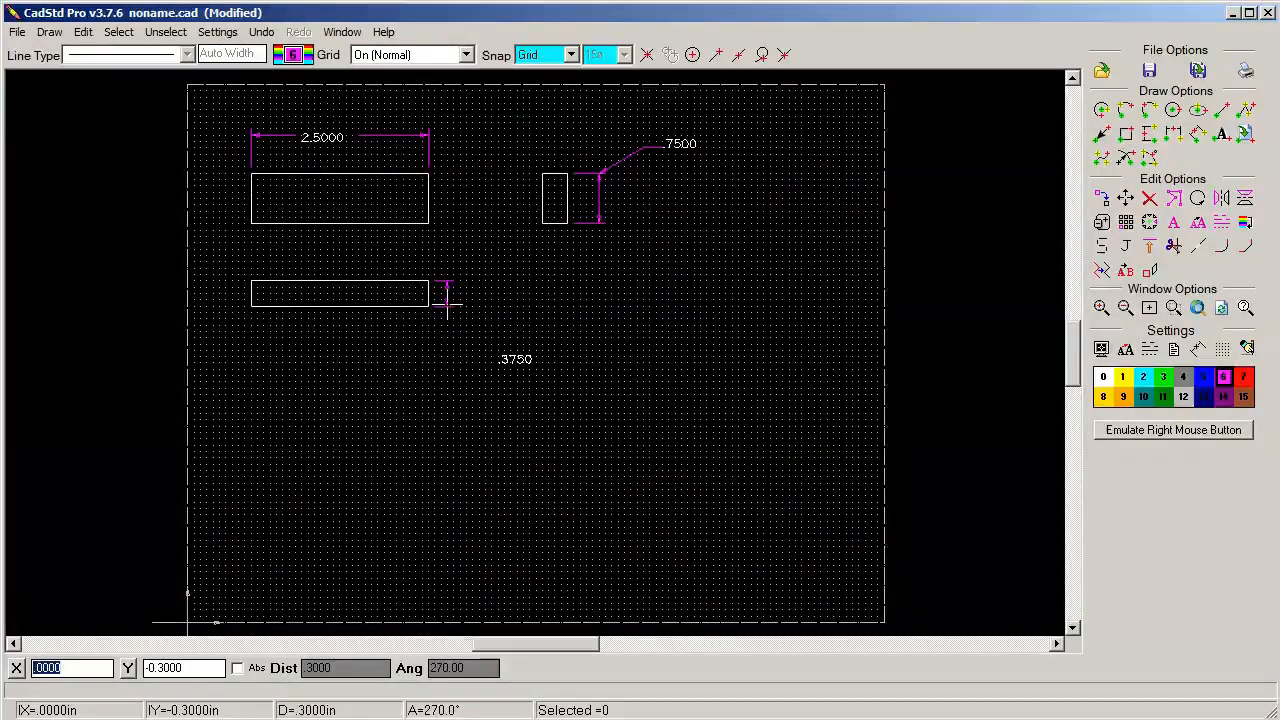
click(478, 375)
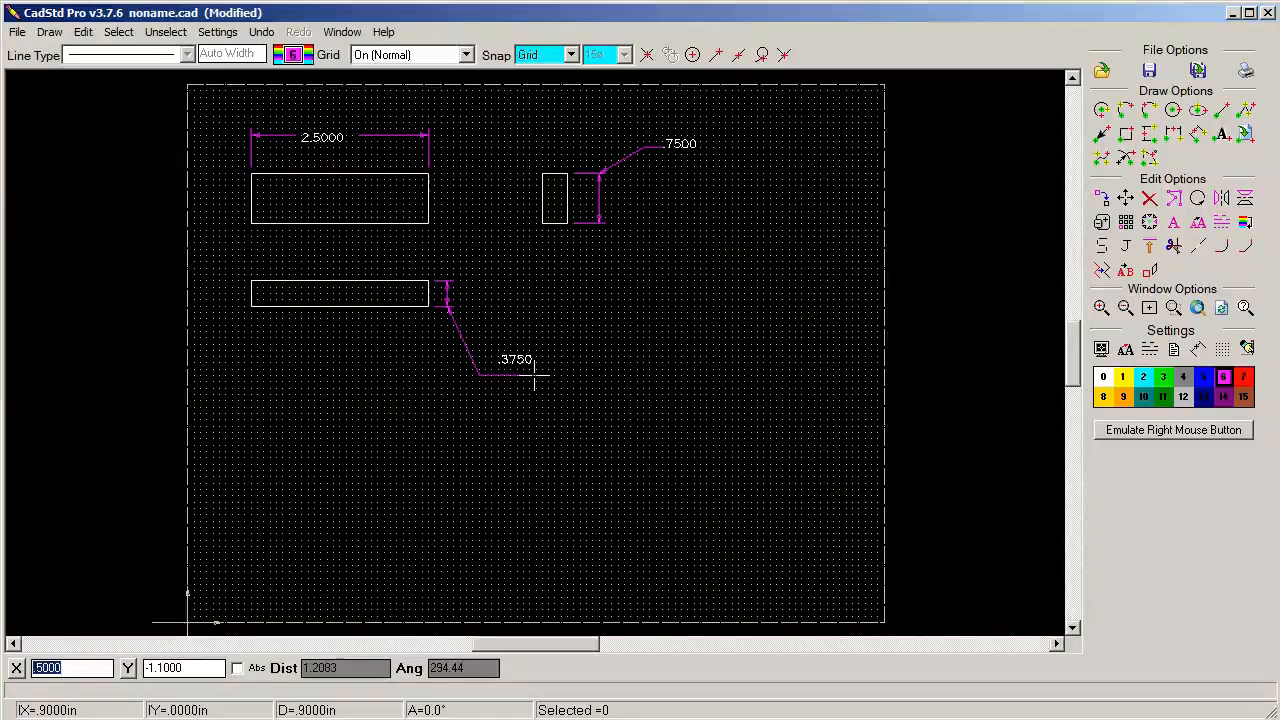
click(533, 375)
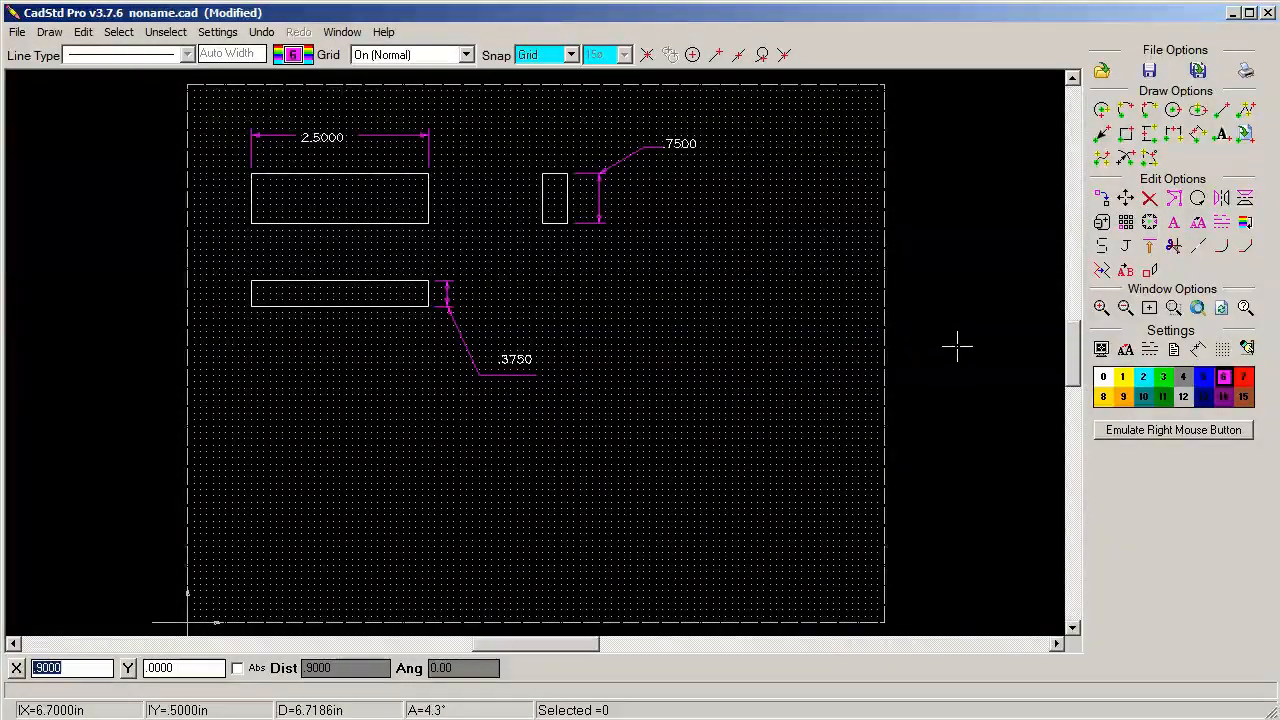
Save the drawing as Test Block 2.cad in the CadStd folder
click(16, 32)
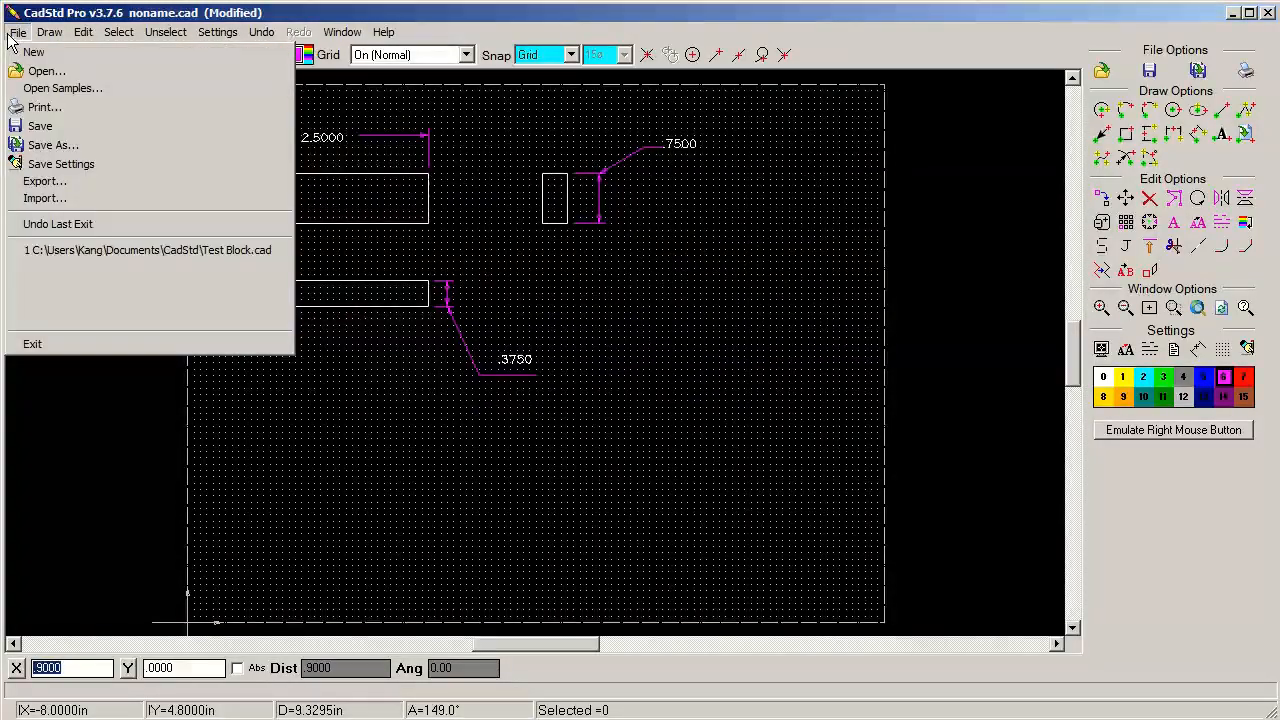
click(55, 145)
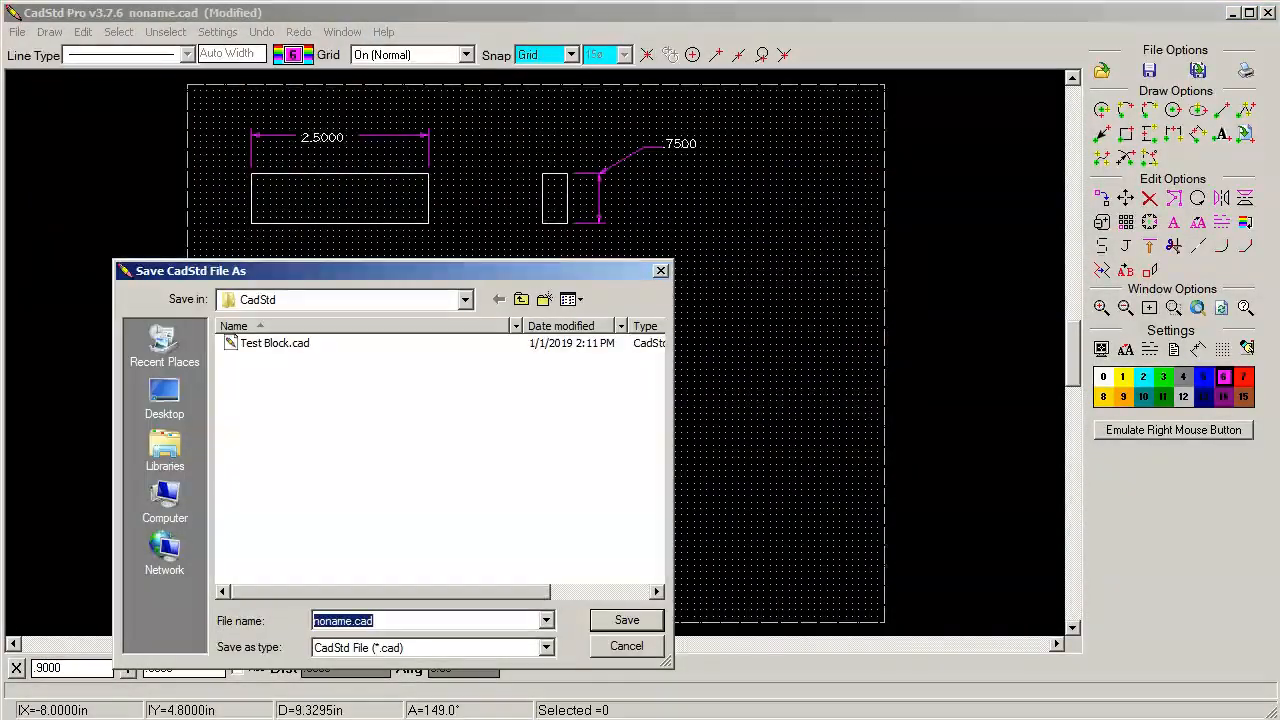
drag(354, 621, 313, 621)
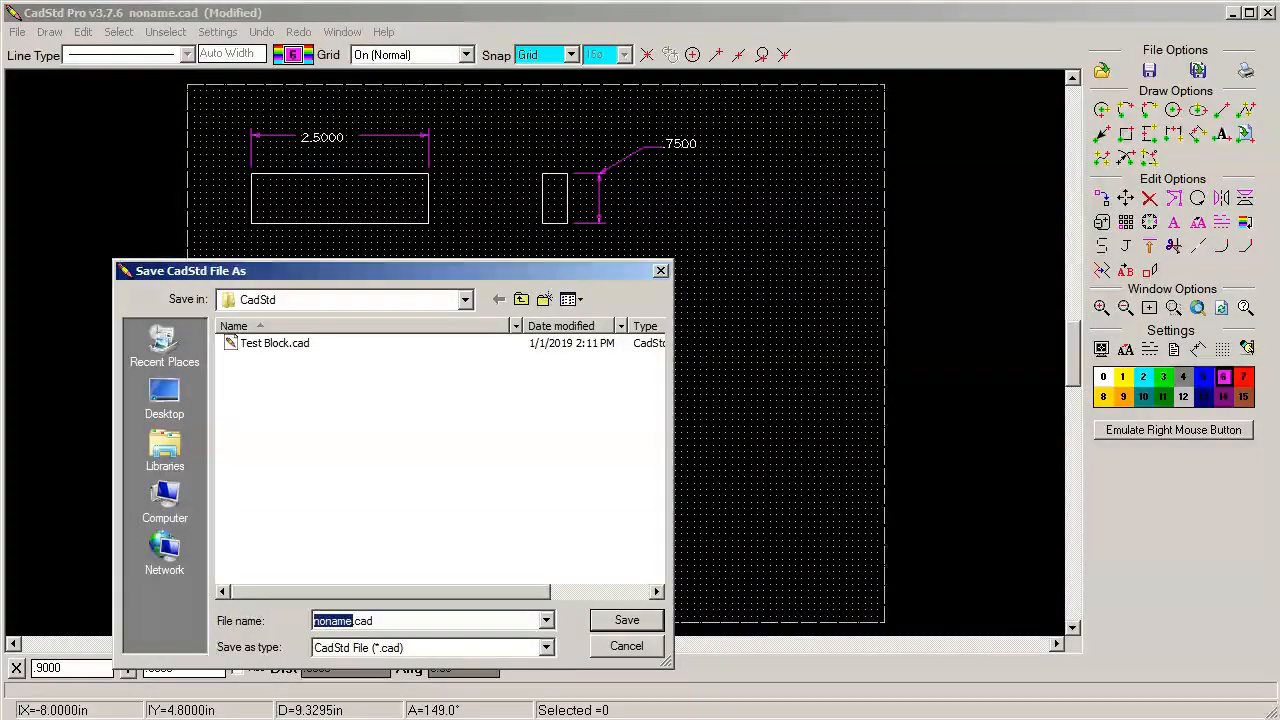
text(Tes)
text(t Bloc)
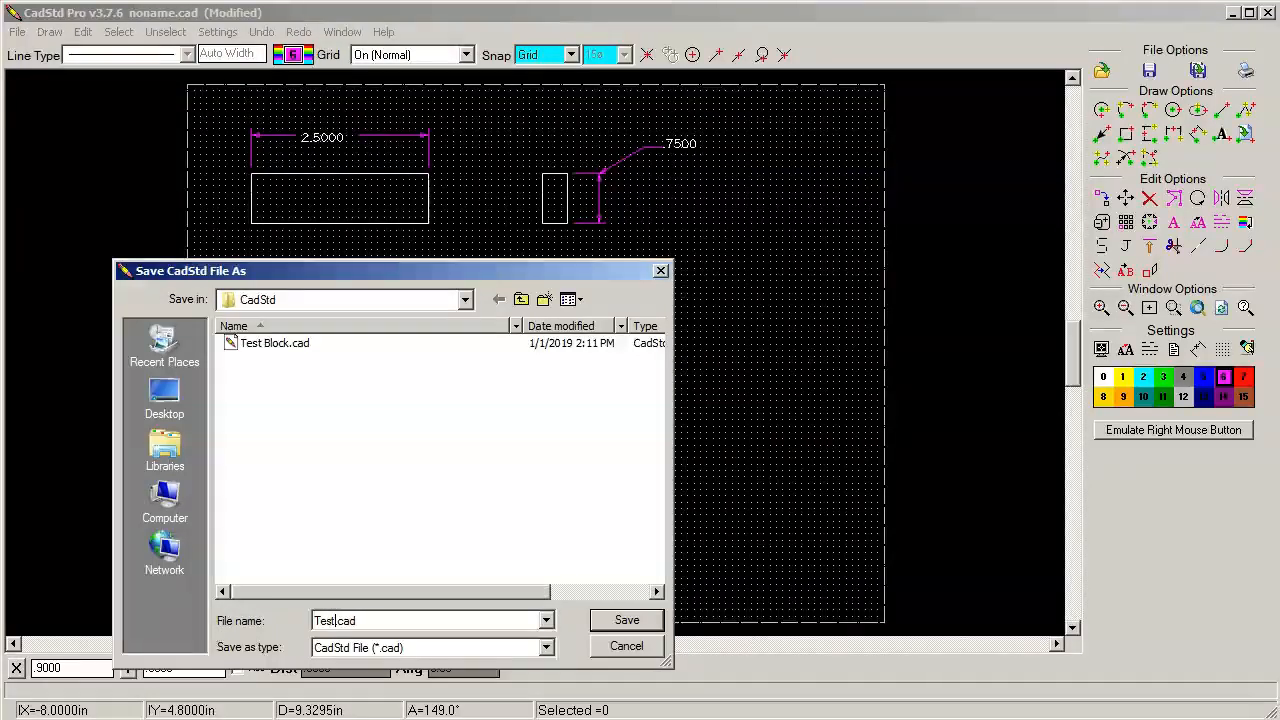
text(k 2)
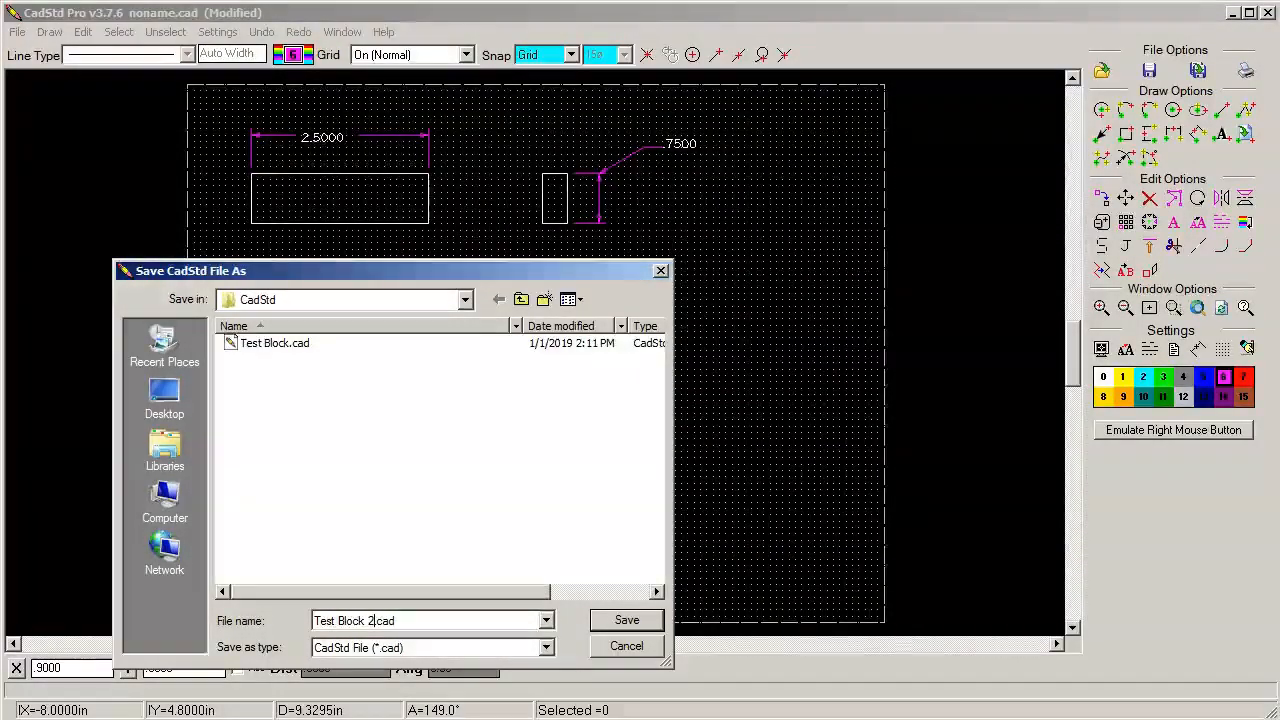
click(630, 619)
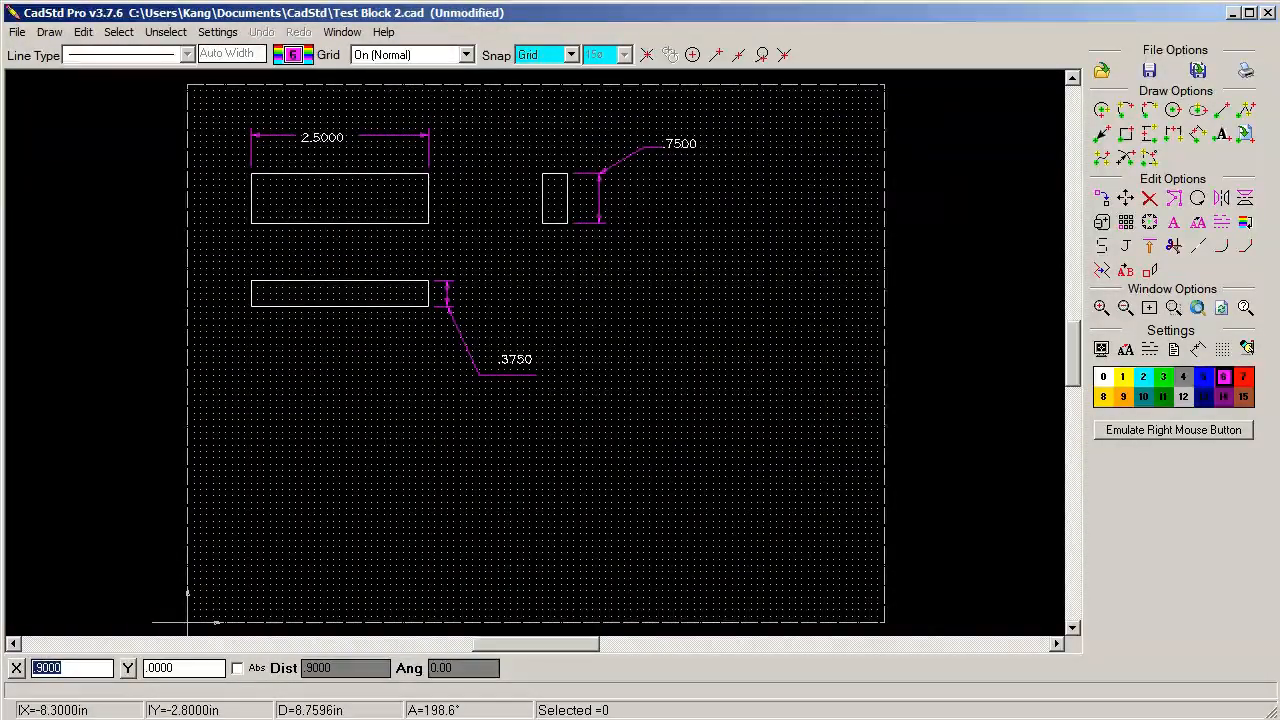
Open the print settings for the drawing
key(ctrl+p)
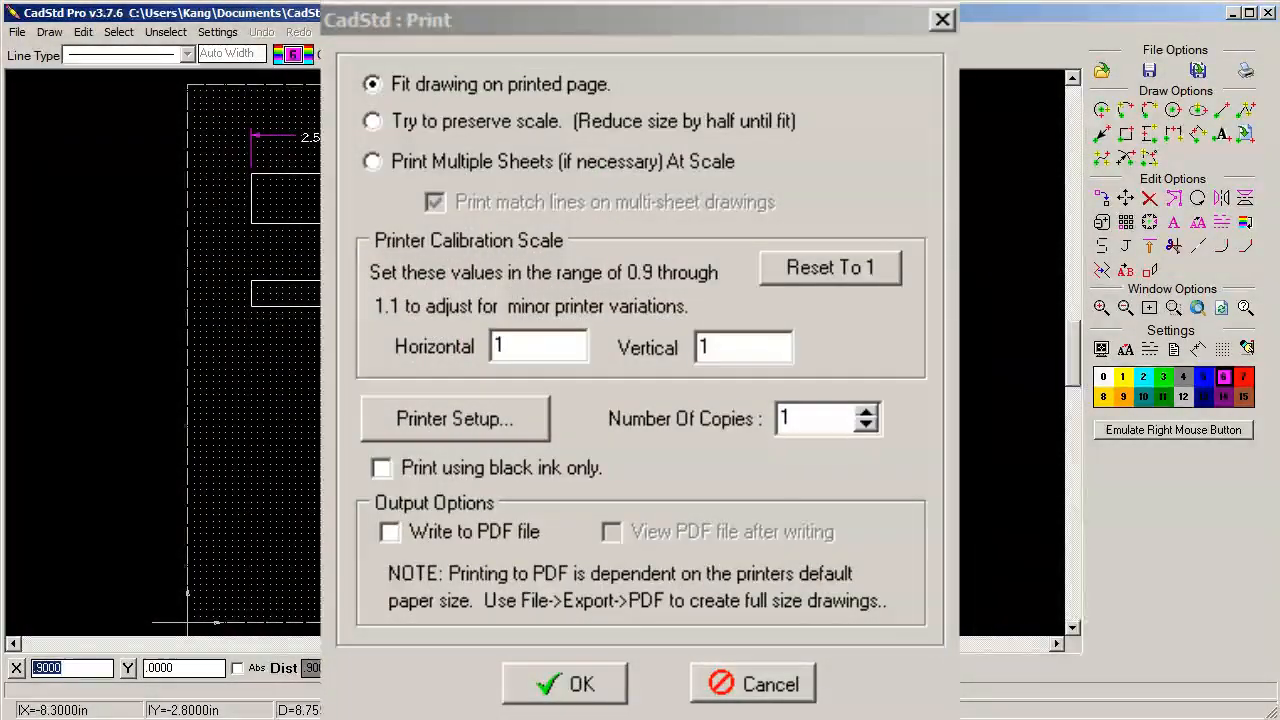